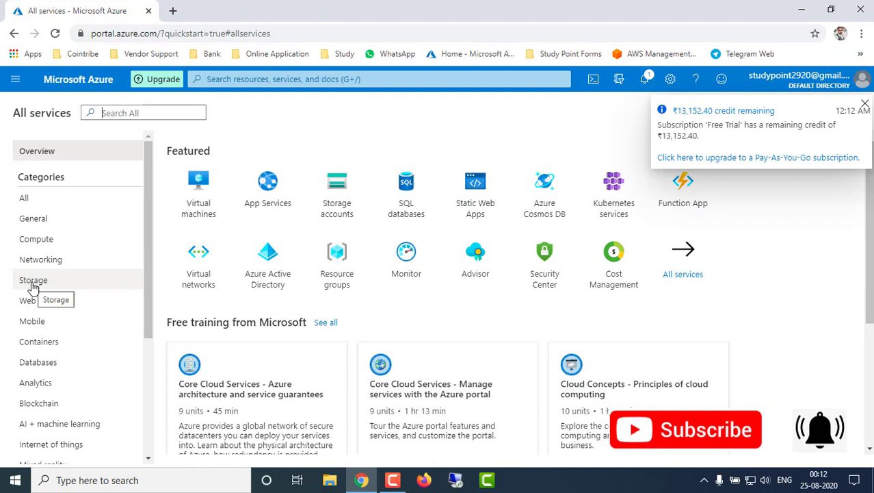
Step: Open Storage accounts through the Storage category and a portal search for "storage acc", and start creating a storage account
left_click(33, 282)
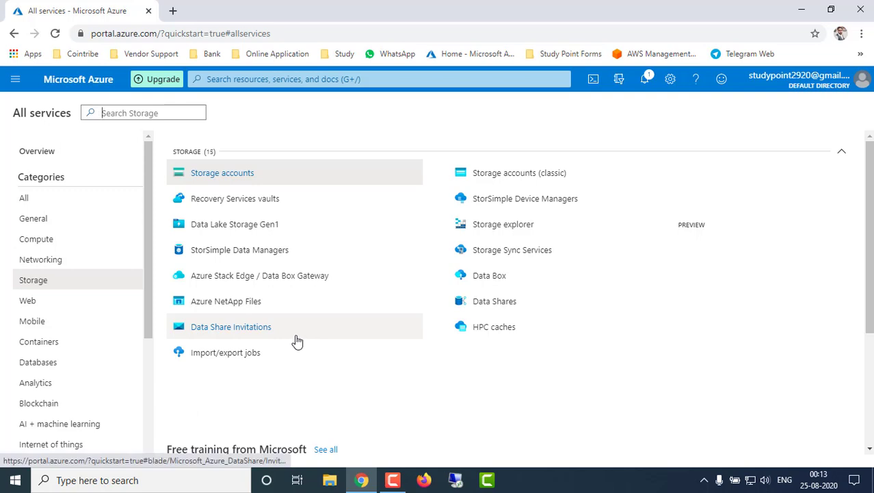
left_click(230, 180)
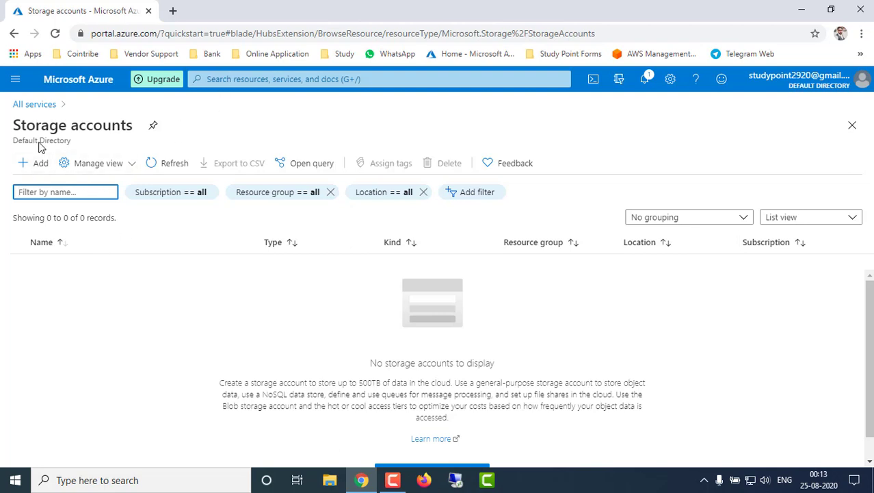
left_click(260, 79)
type("s")
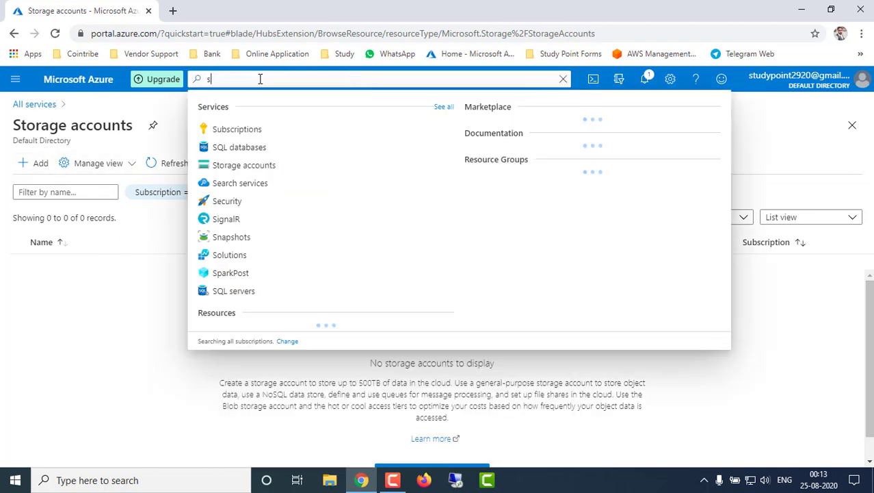
type("torage acc")
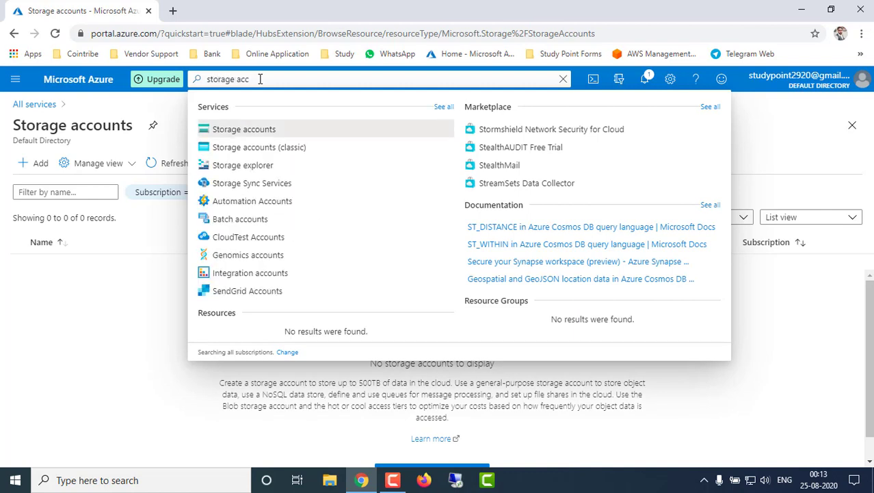
left_click(258, 133)
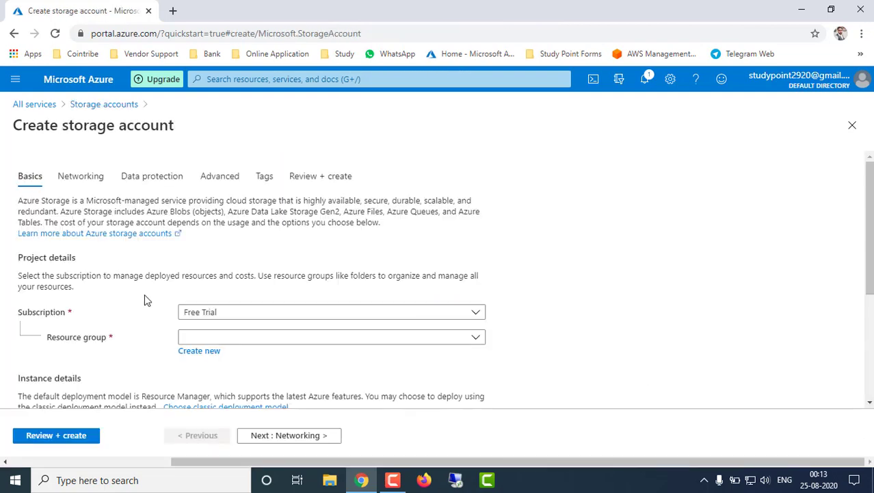
Step: Create a new resource group named rg1 for the storage account
scroll(269, 239, "down", 3)
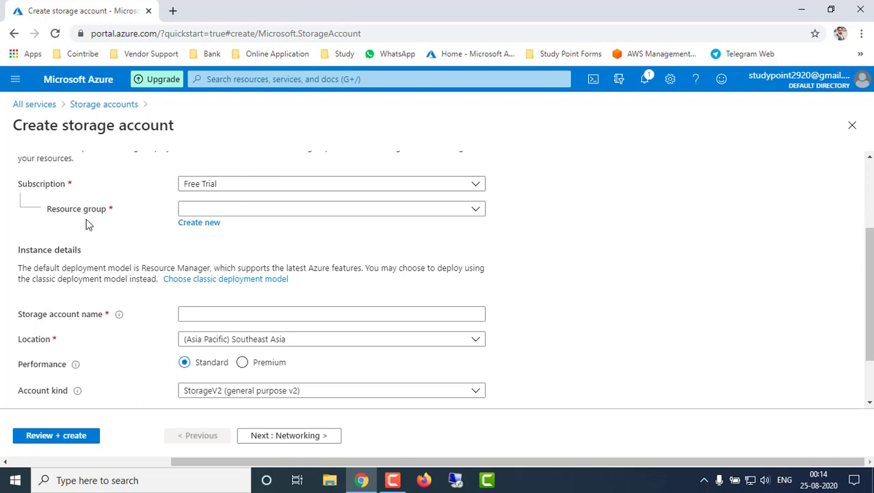
left_click(260, 209)
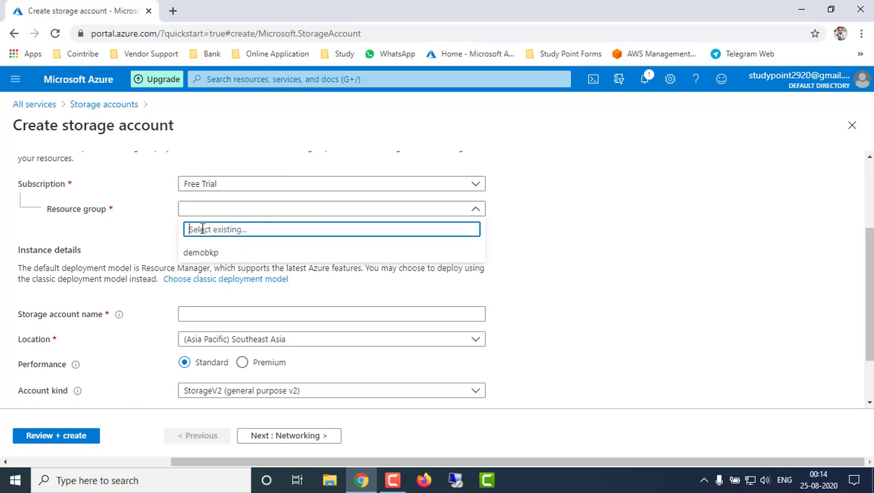
left_click(524, 251)
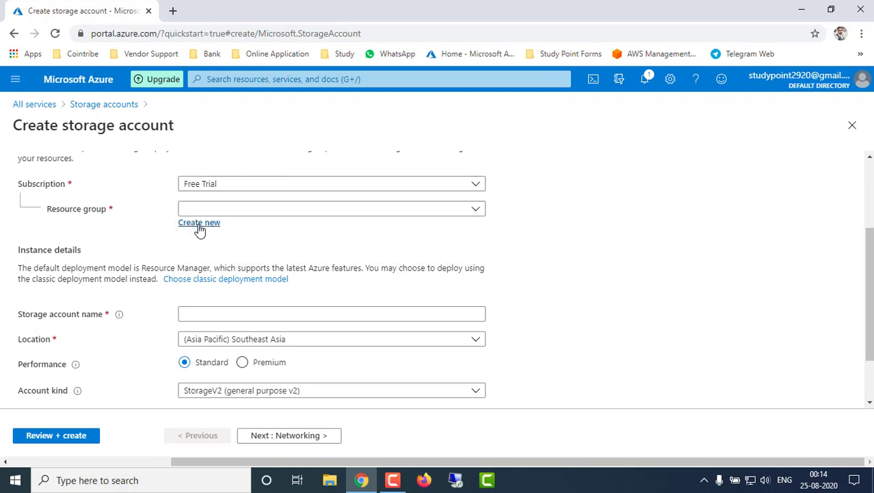
left_click(199, 223)
left_click(224, 309)
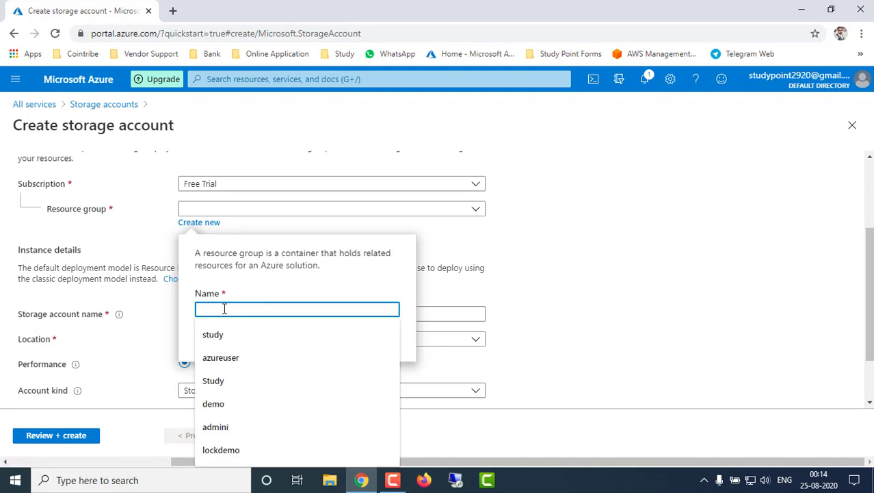
type("rg1")
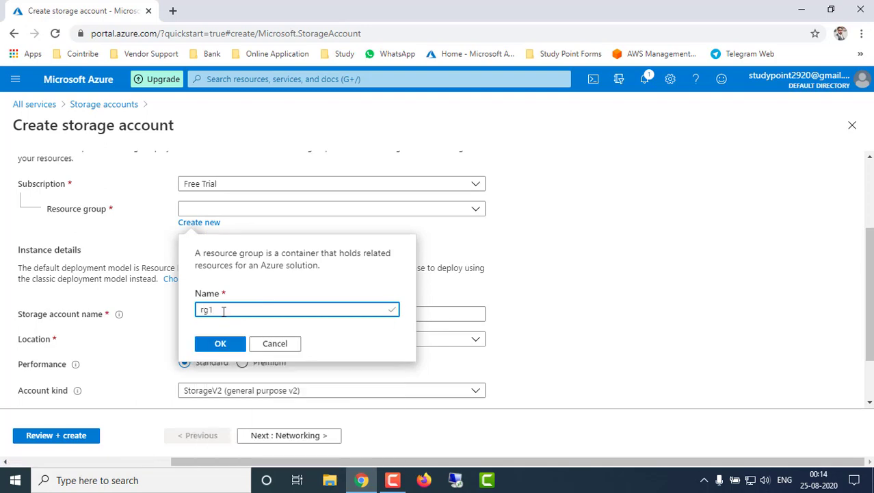
left_click(224, 345)
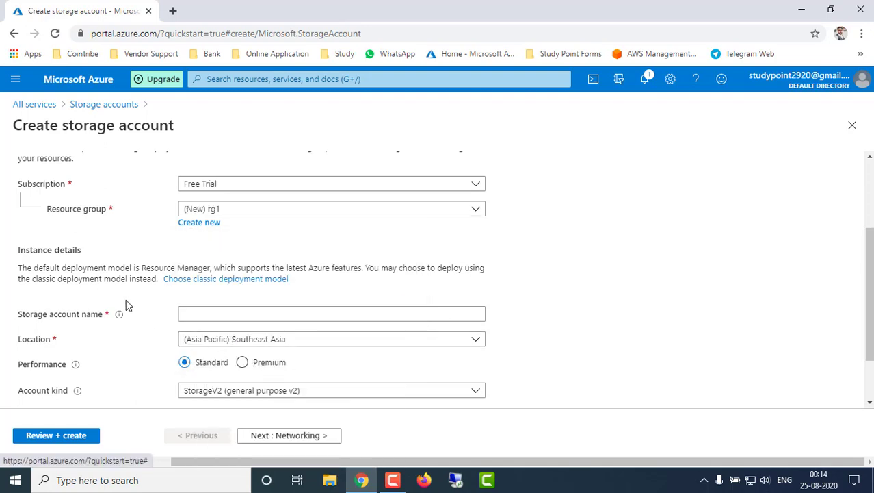
Step: Try demostorage as the storage account name and check its validation
left_click_drag(26, 318, 104, 317)
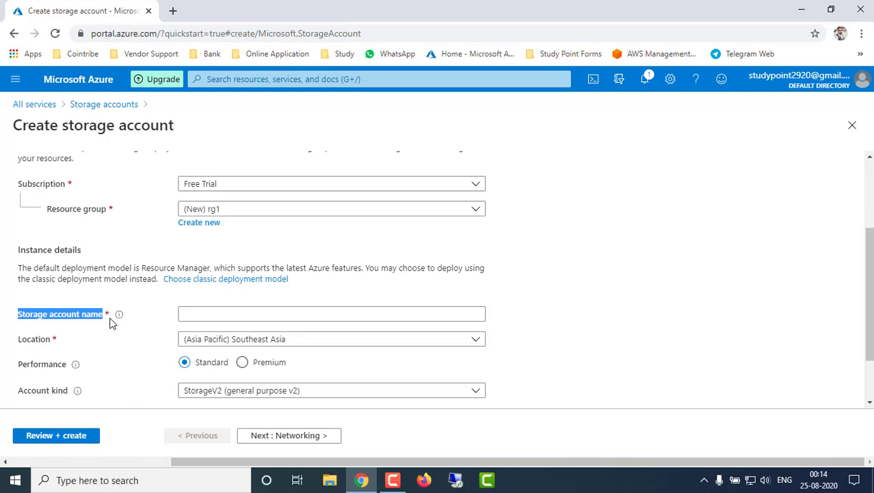
left_click(192, 313)
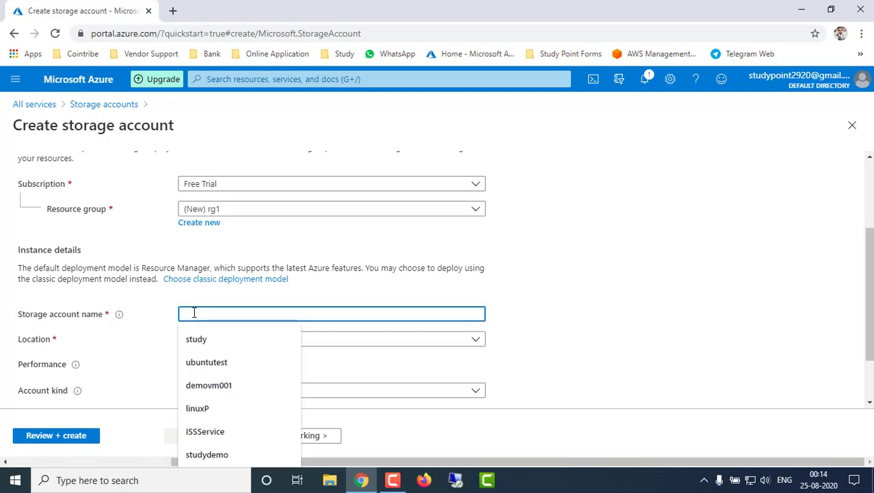
type("demosto")
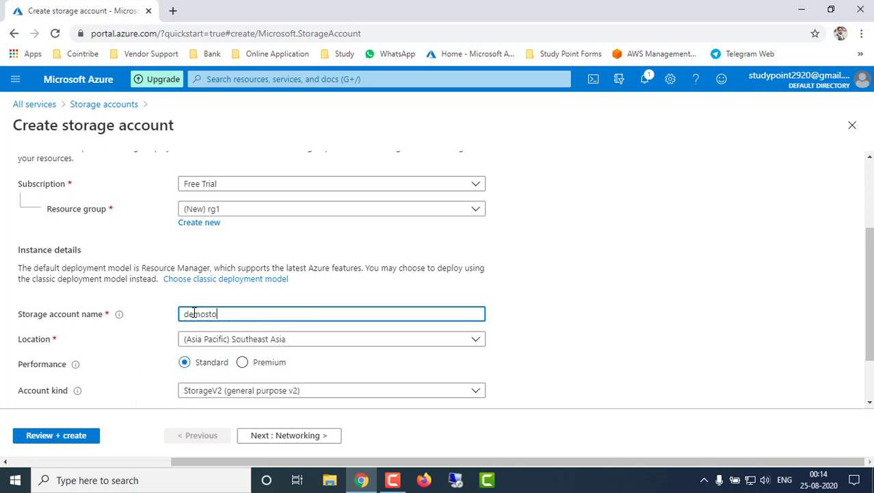
type("rage")
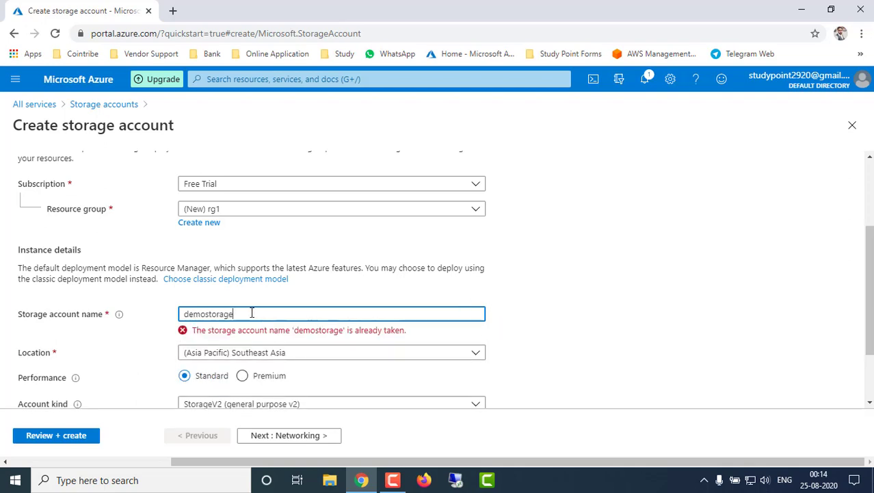
left_click_drag(250, 329, 375, 331)
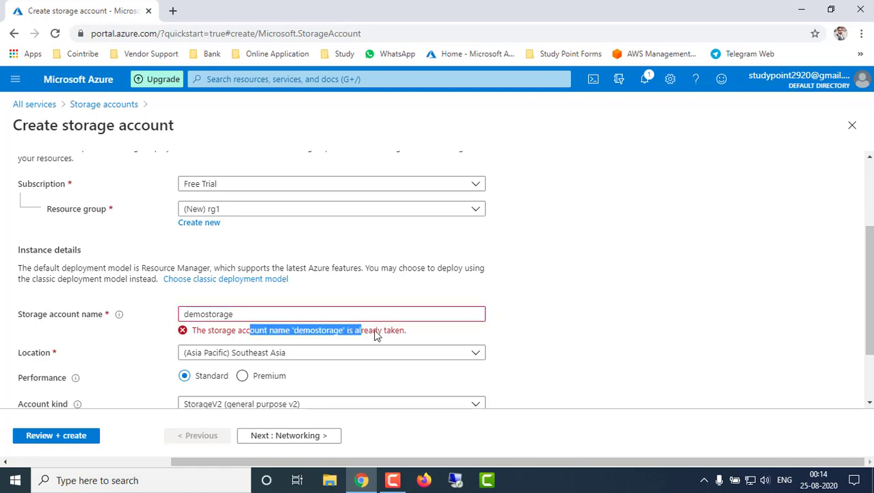
left_click(401, 330)
Step: Try demo001 as the storage account name instead, and clear the name
left_click_drag(243, 314, 162, 314)
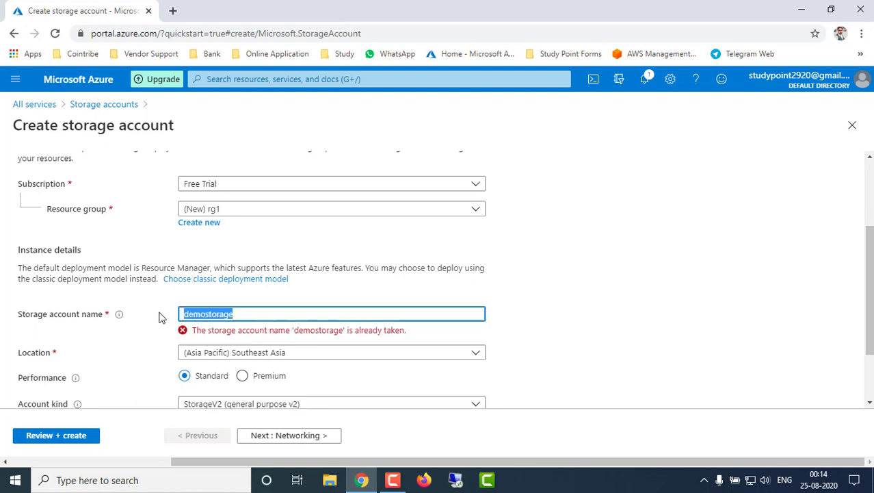
type("demo001")
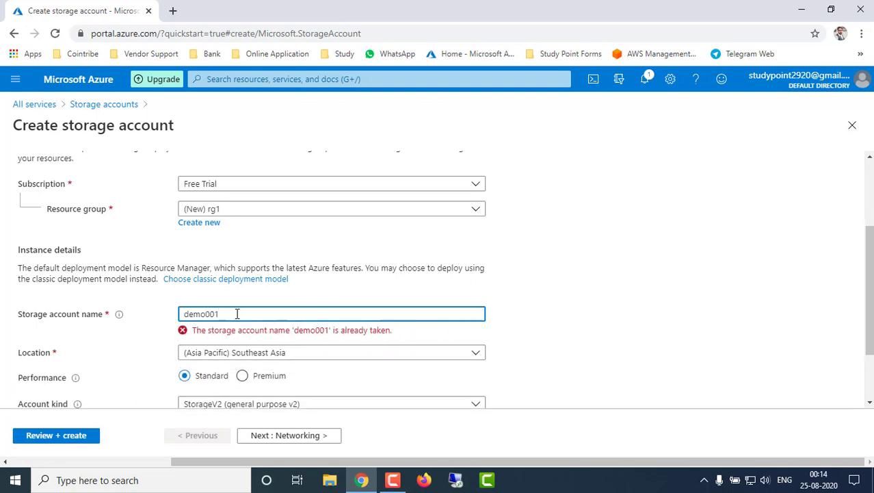
key("BackSpace")
key("BackSpace")
key("BackSpace")
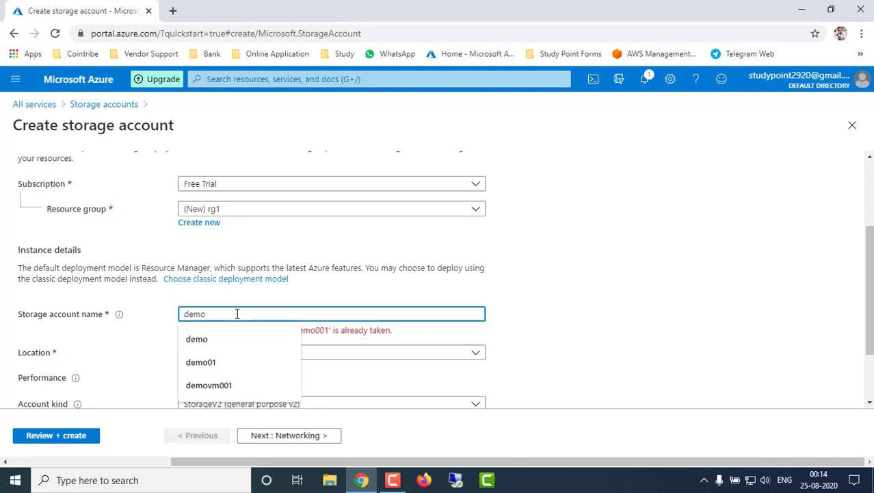
key("BackSpace")
key("BackSpace")
key("BackSpace")
key("BackSpace")
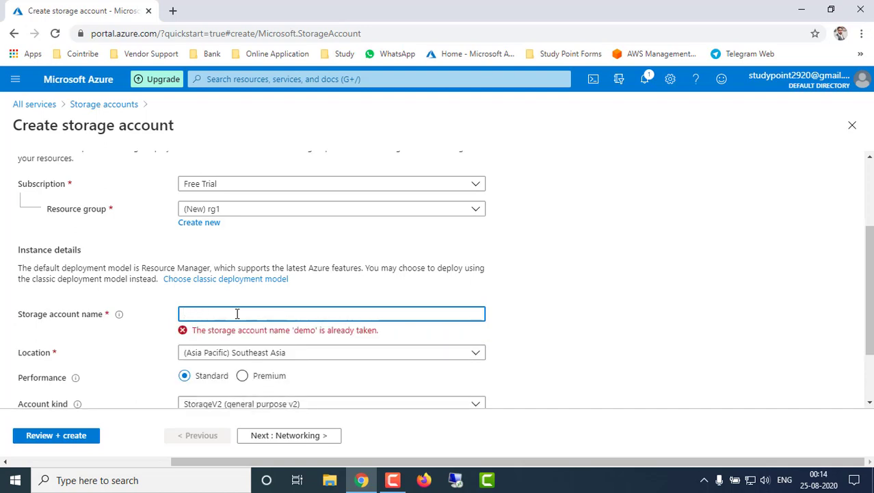
Step: Name the storage account rg000001
type("rg001")
key("BackSpace")
type("00")
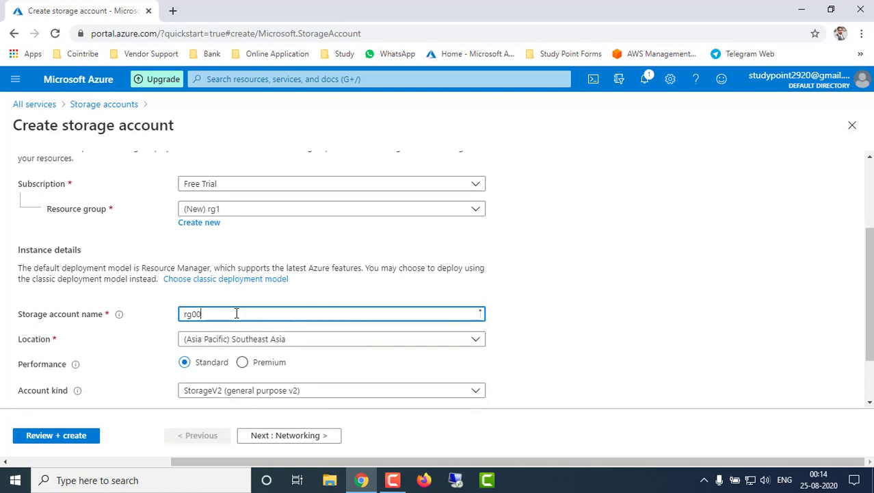
type("01")
left_click_drag(229, 313, 168, 316)
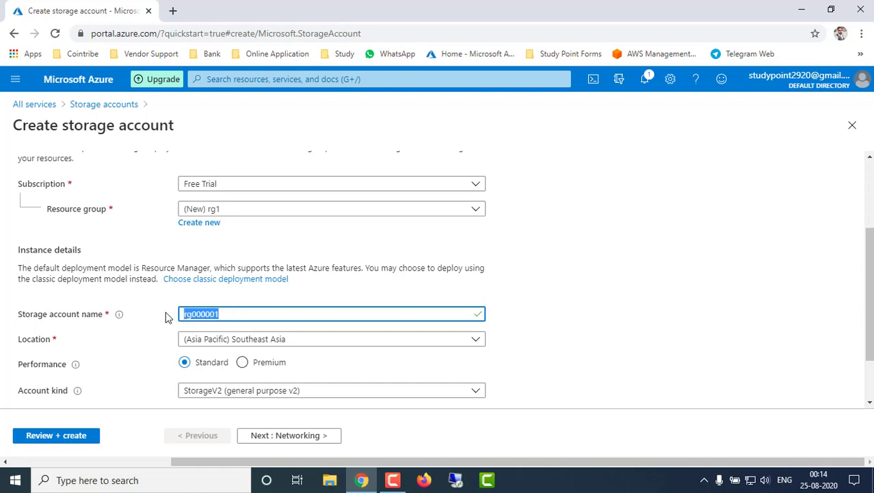
left_click(228, 314)
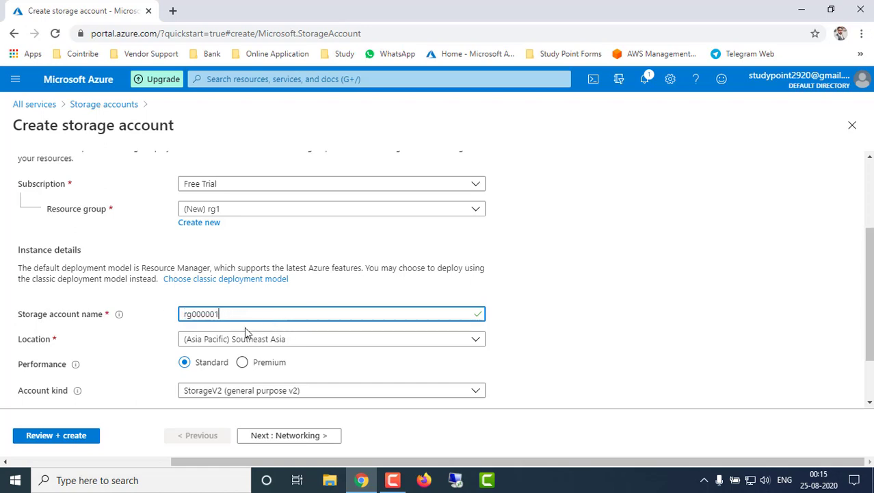
left_click(49, 346)
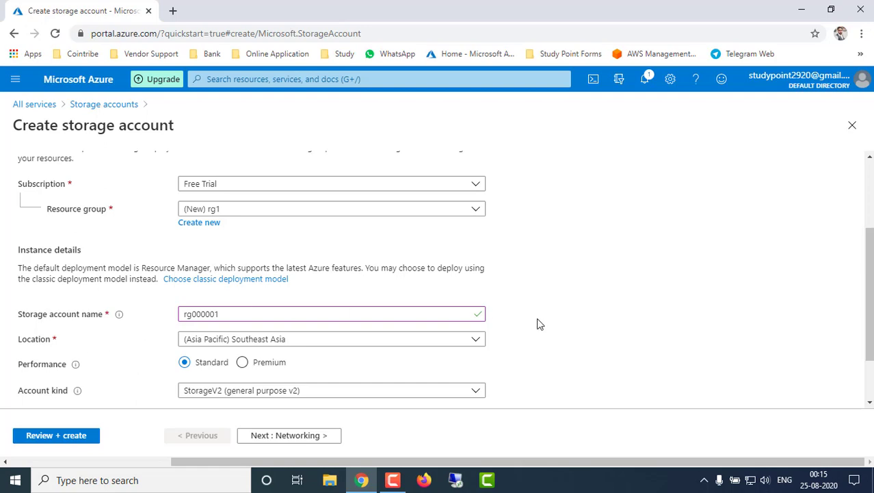
Step: Look through the available regions and set the storage account's location to (US) East US
scroll(538, 324, "down", 1)
left_click(477, 271)
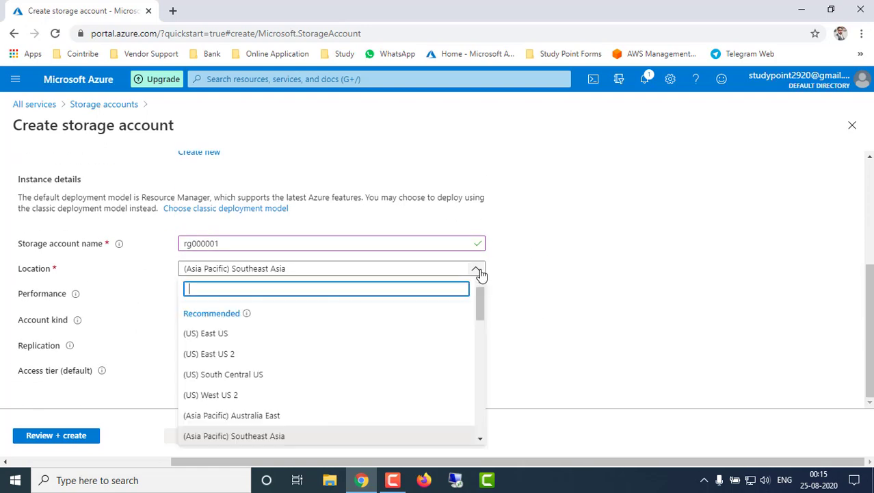
mouse_move(479, 304)
left_mouse_down()
mouse_move(490, 434)
mouse_move(493, 297)
left_mouse_up()
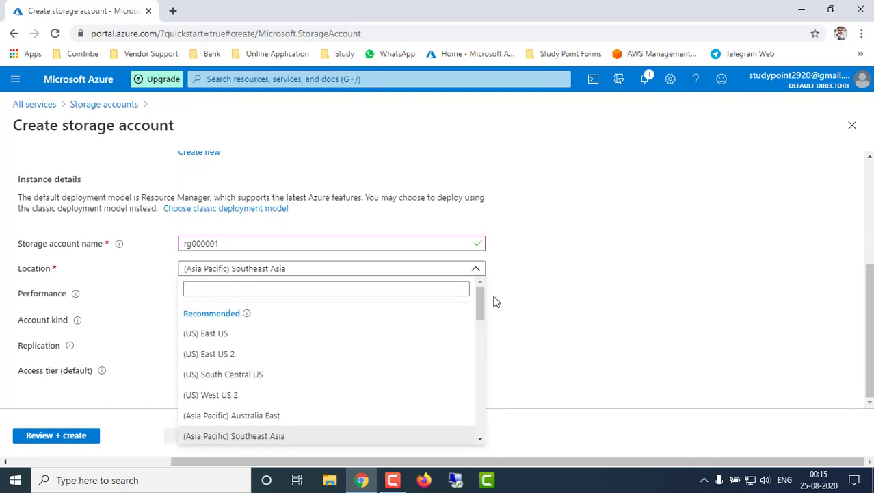
left_click(540, 282)
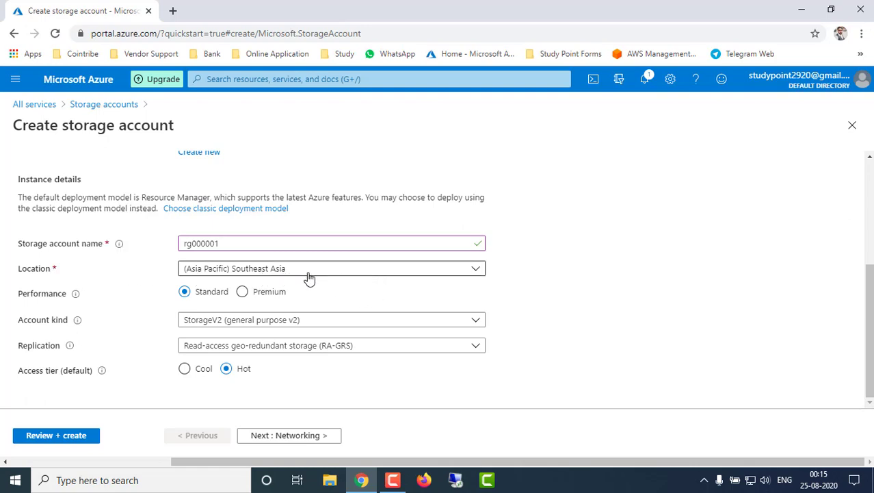
left_click(335, 273)
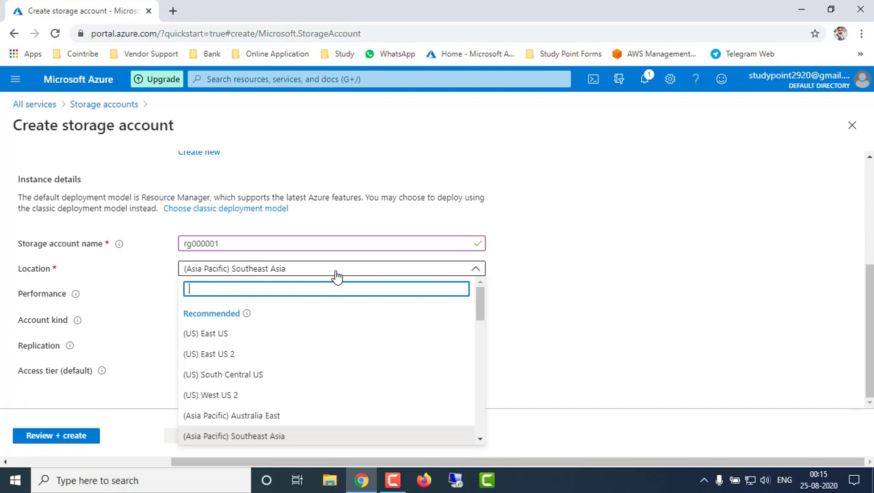
left_click(219, 337)
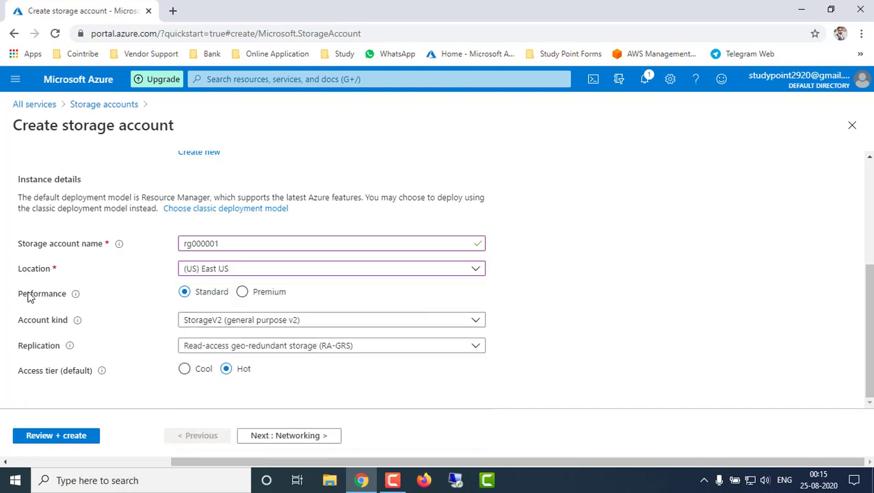
Step: Review the performance and account kind options, and set replication to Locally-redundant storage (LRS)
left_click_drag(29, 297, 72, 298)
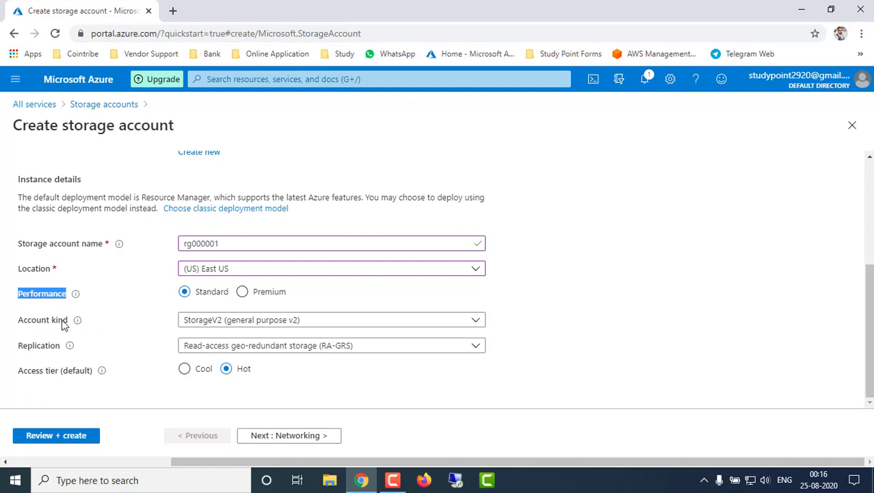
left_click(244, 321)
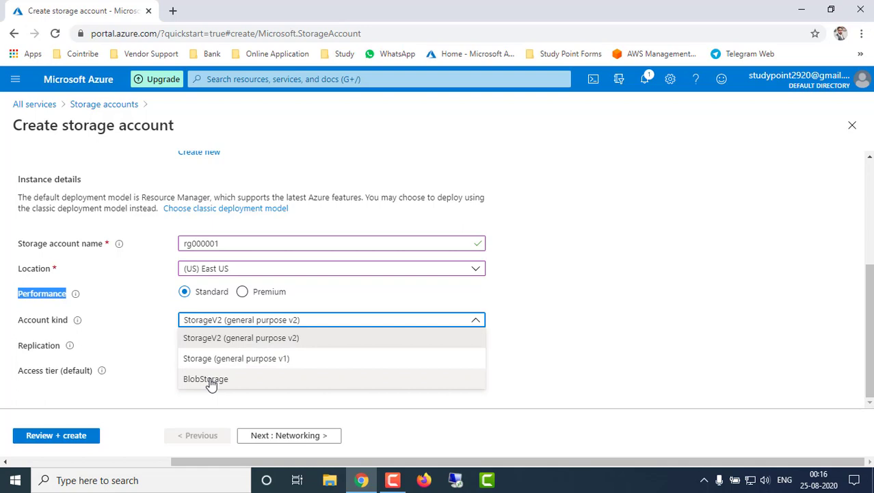
left_click(587, 339)
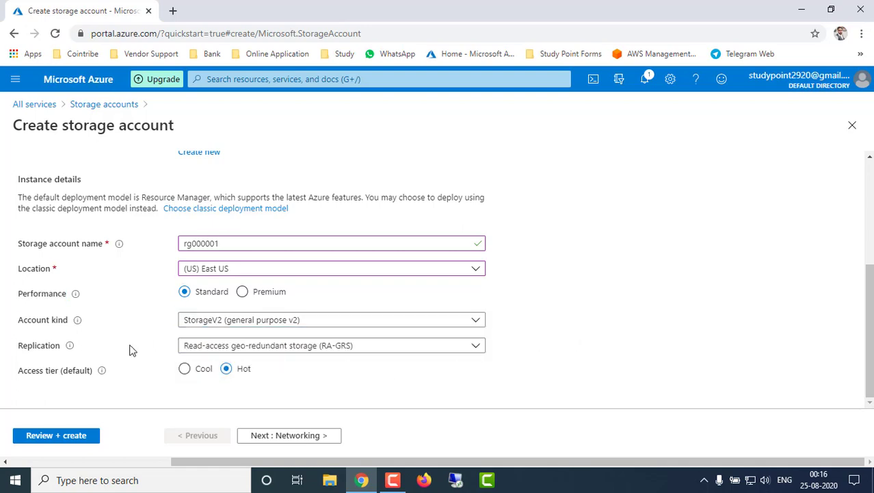
left_click(199, 350)
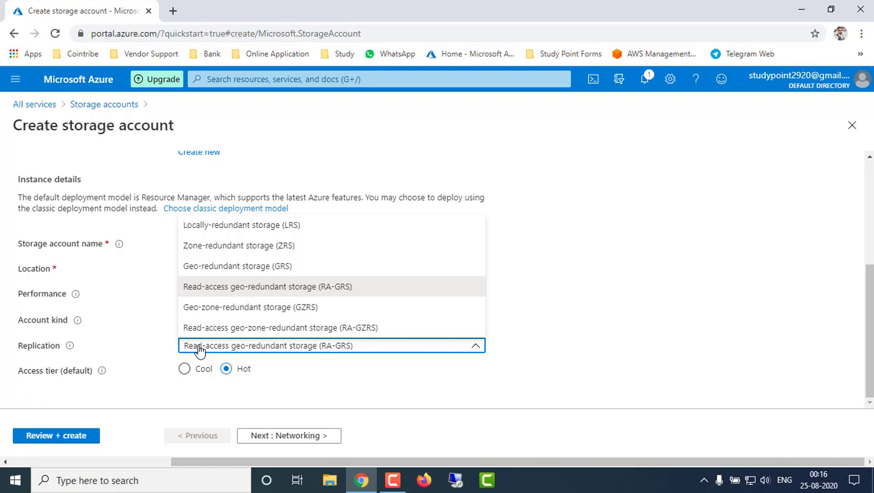
left_click(272, 227)
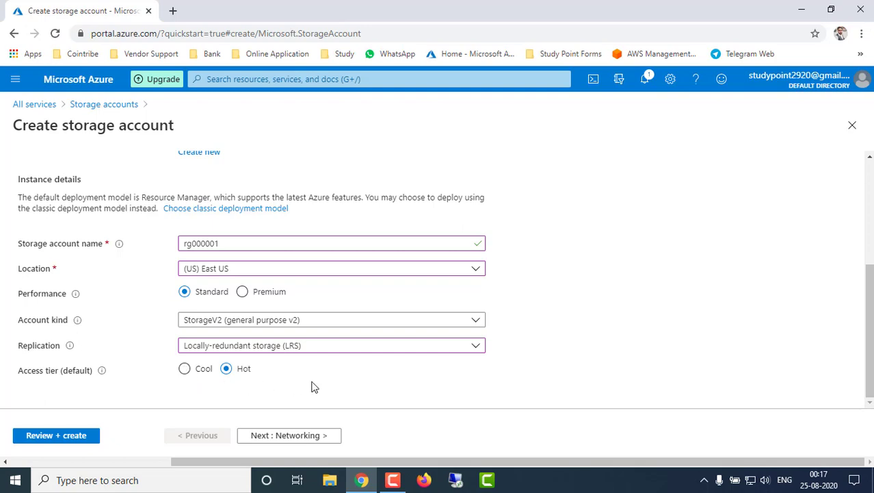
Step: Try BlobStorage as the account kind, and set it back to StorageV2 (general purpose v2)
left_click(284, 324)
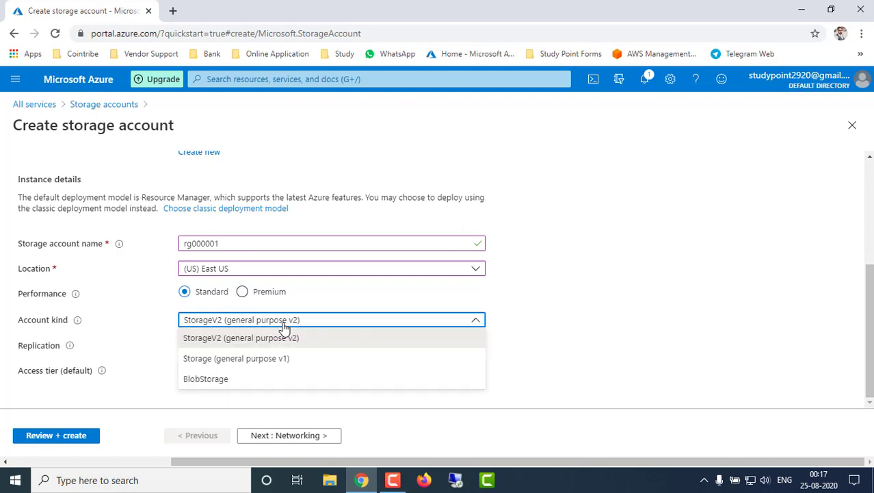
left_click(220, 378)
scroll(532, 335, "down", 1)
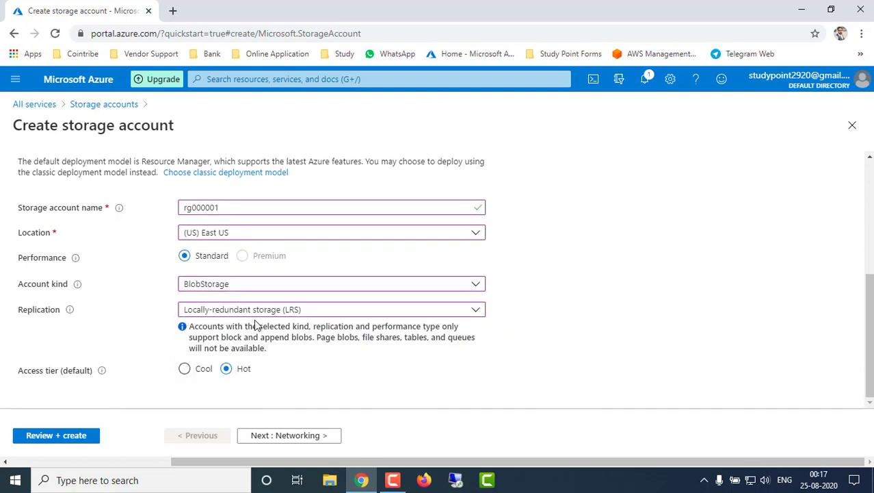
left_click(234, 289)
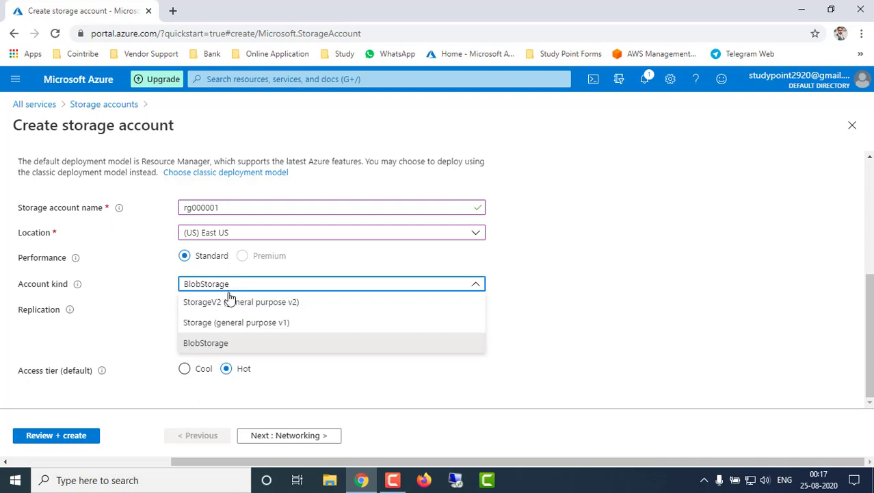
left_click(221, 305)
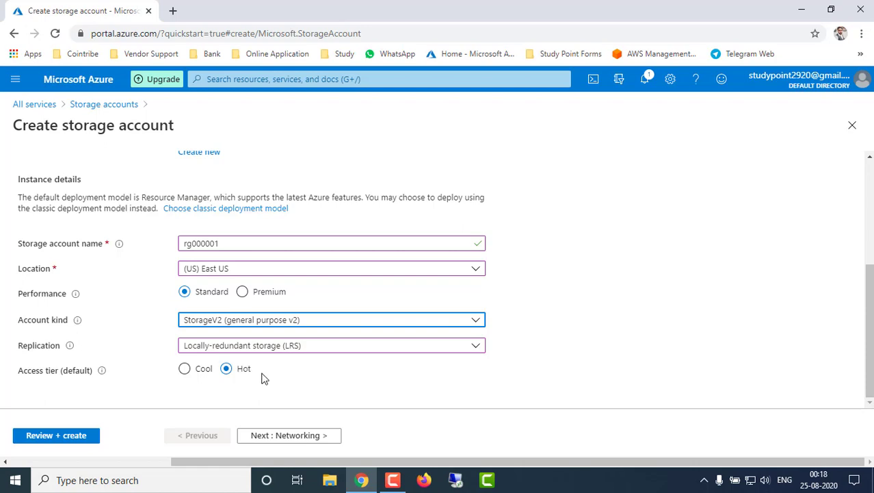
Step: Keep the Hot default access tier and continue to the networking settings
left_click_drag(264, 379, 236, 377)
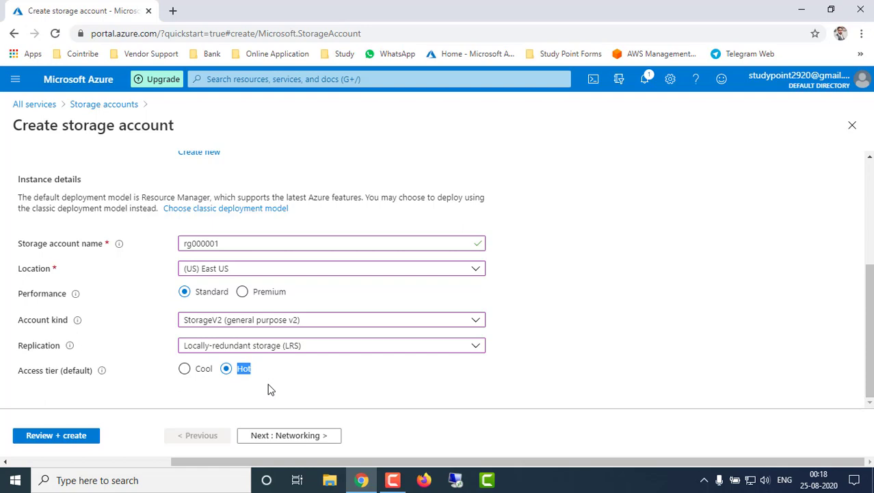
left_click(265, 379)
double_click(241, 374)
left_click(291, 437)
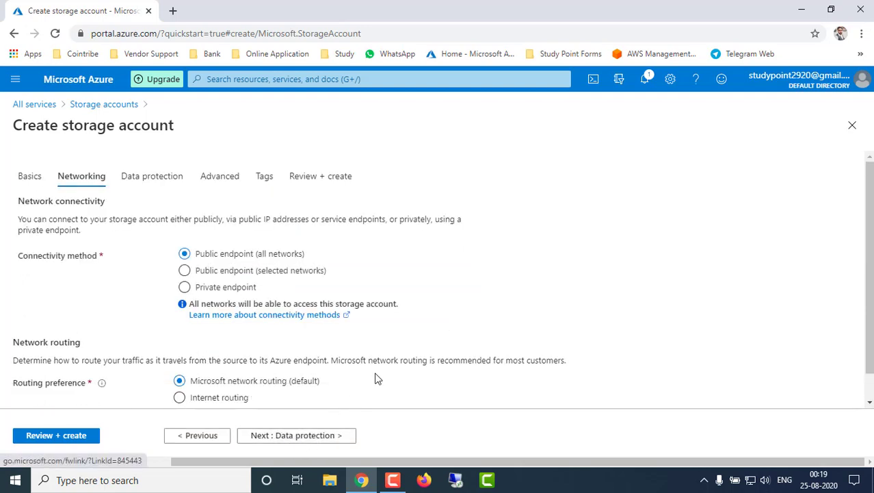
Step: Keep the public endpoint (all networks) and Microsoft network routing, and continue to the data protection settings
scroll(489, 307, "down", 1)
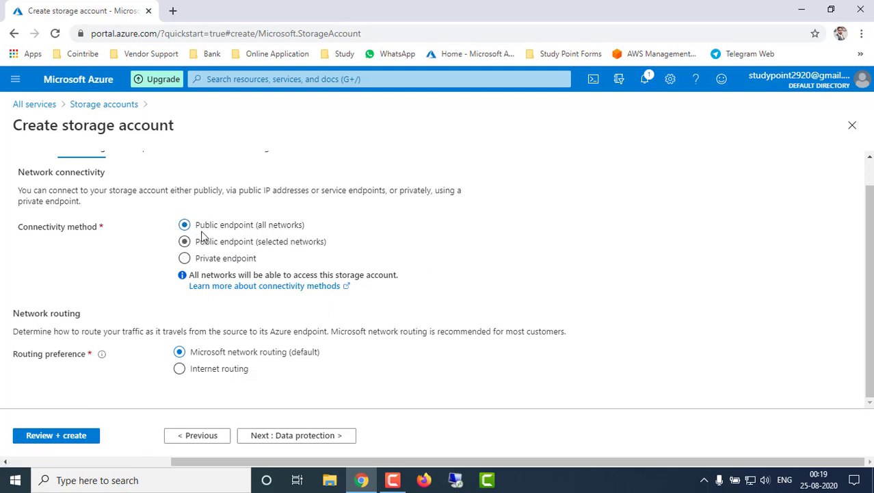
left_click_drag(48, 309, 87, 313)
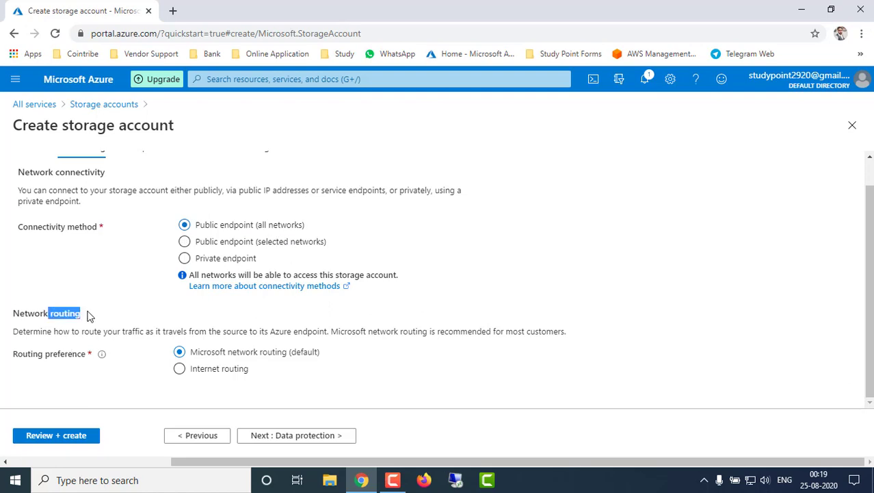
left_click_drag(65, 357, 193, 359)
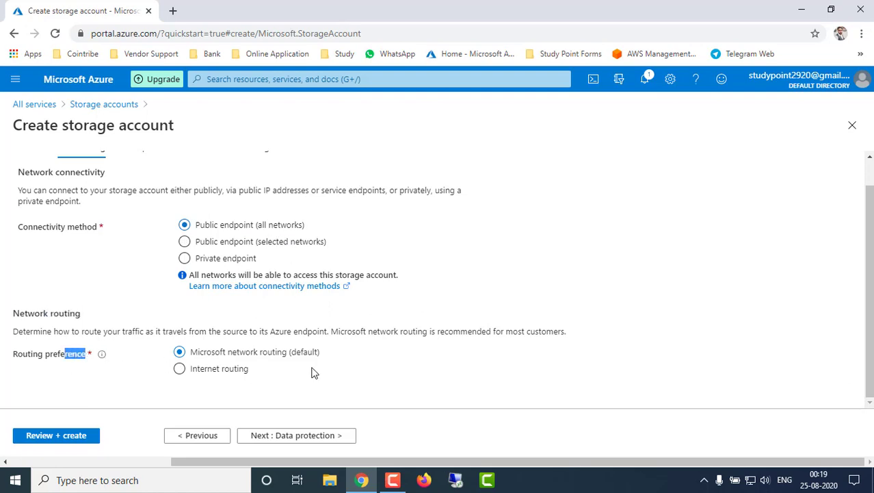
left_click(304, 436)
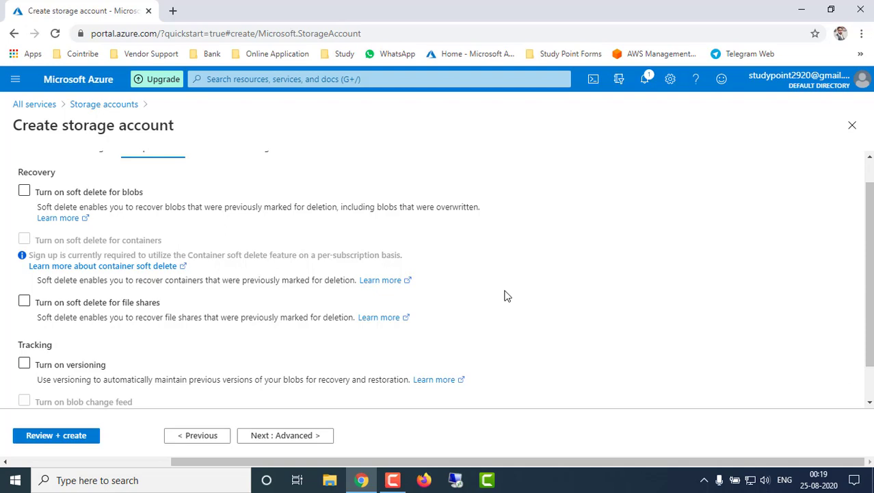
Step: Examine the soft delete option for blobs and its description in the recovery settings
scroll(505, 296, "up", 2)
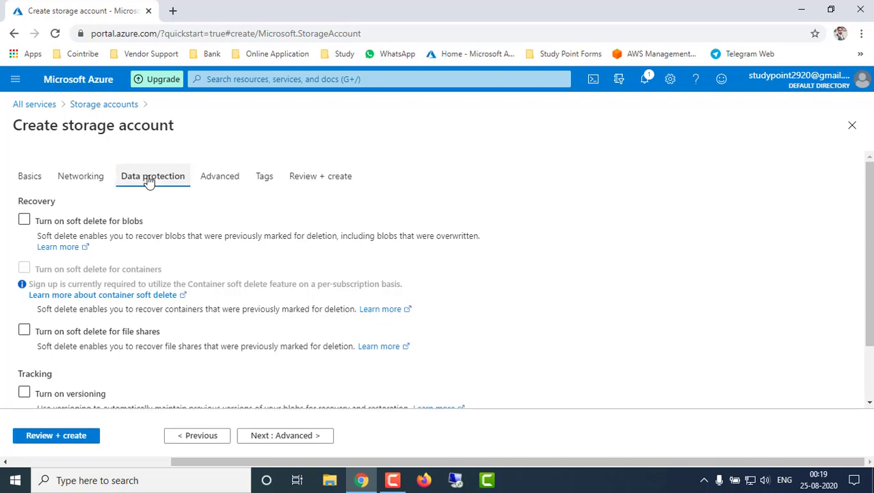
left_click(219, 221)
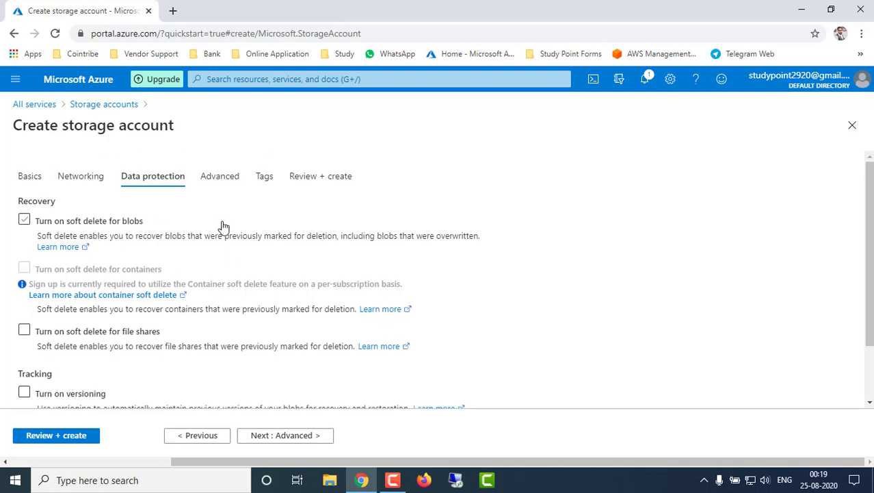
left_click(124, 225)
left_click(61, 228)
left_click(62, 229)
left_click_drag(36, 236, 147, 234)
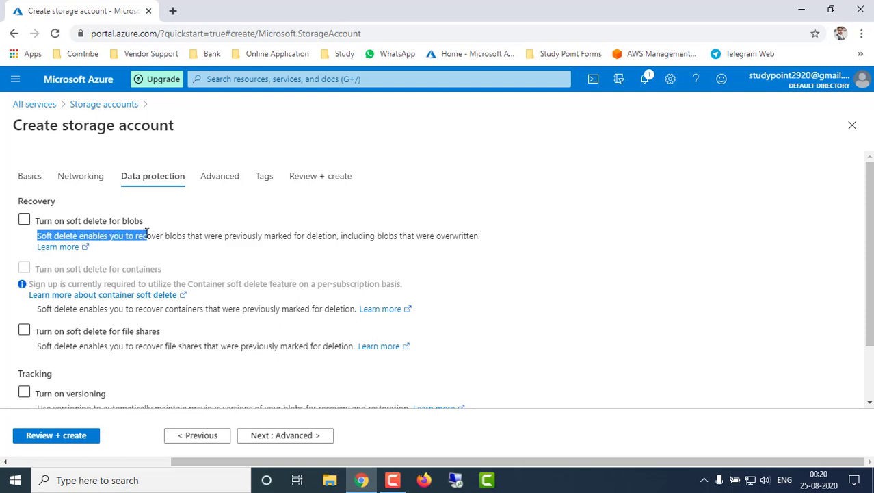
left_click(196, 207)
Step: Review the file share soft delete and versioning options, and continue to the advanced settings
scroll(219, 221, "down", 1)
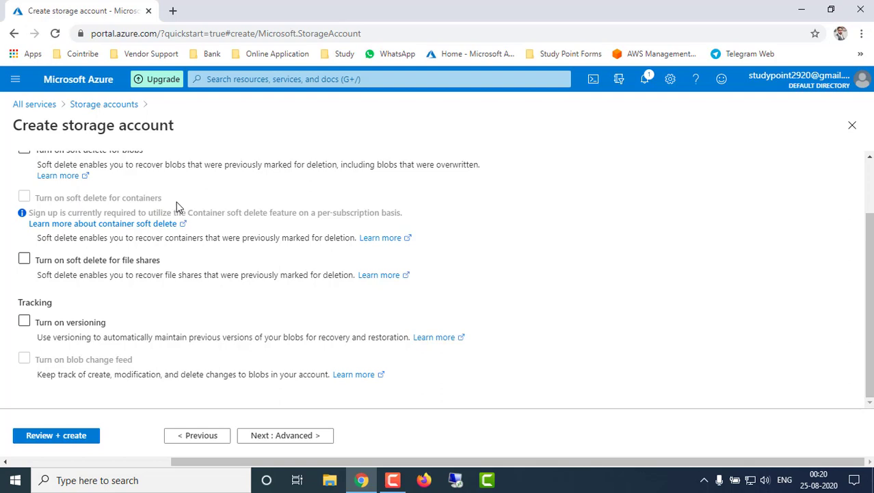
left_click(71, 265)
left_click(155, 267)
left_click_drag(156, 337, 206, 337)
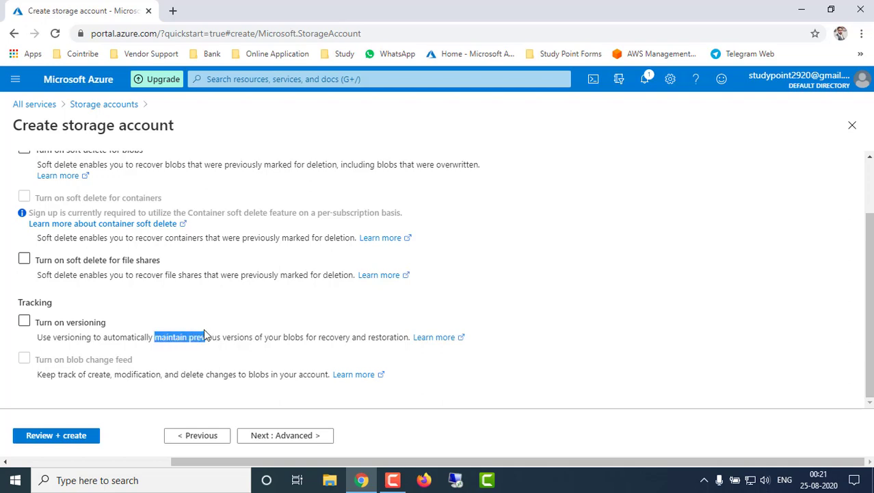
left_click(280, 316)
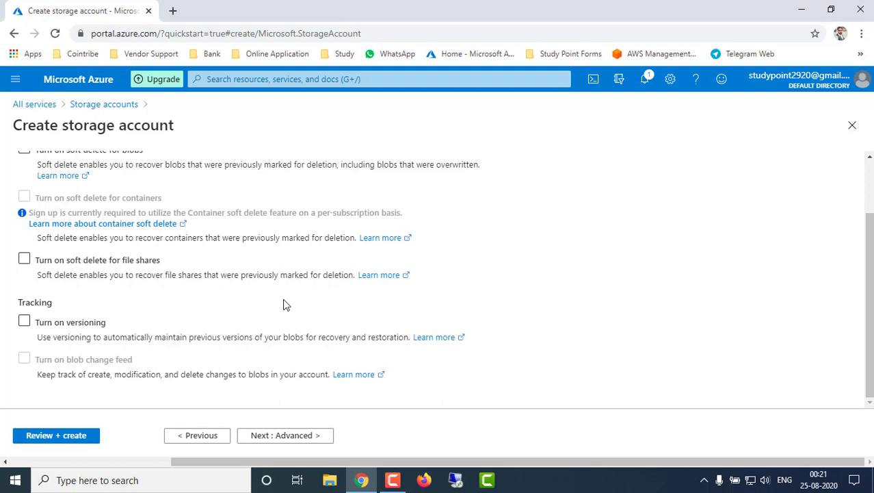
left_click(299, 436)
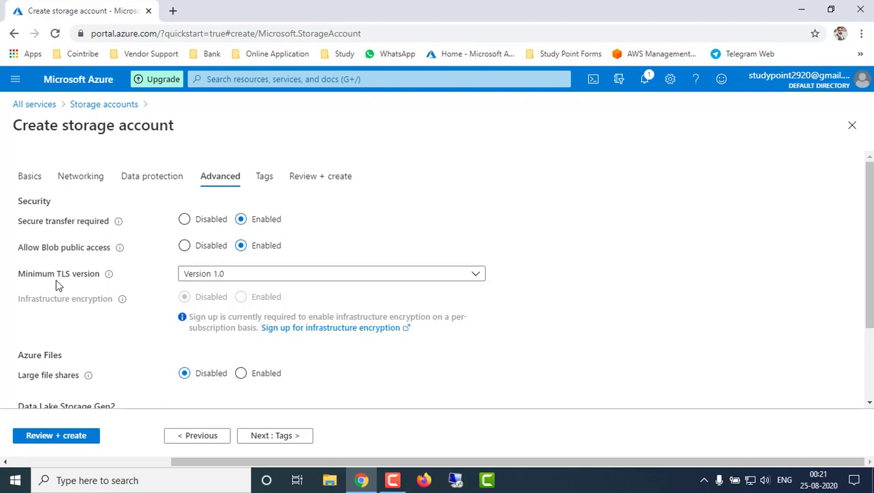
Step: Check the minimum TLS version choices, keep the advanced defaults, and continue past the empty tags to the final review
left_click(335, 279)
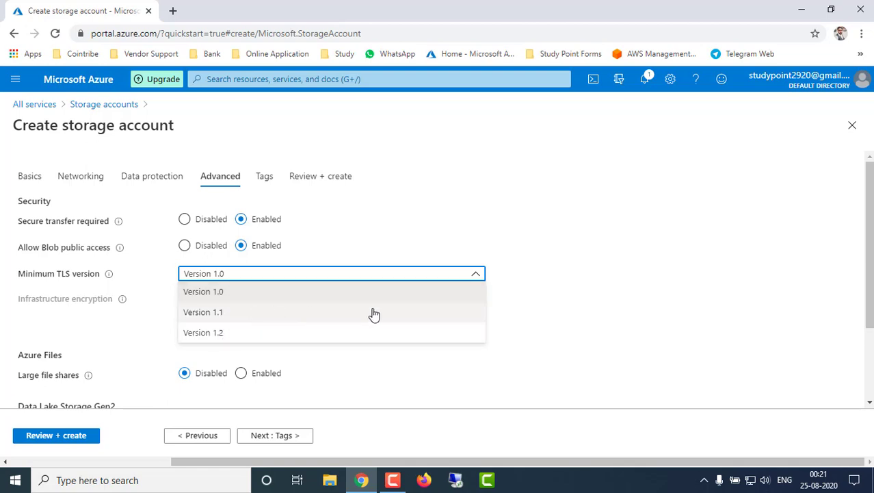
left_click(609, 320)
scroll(108, 315, "down", 3)
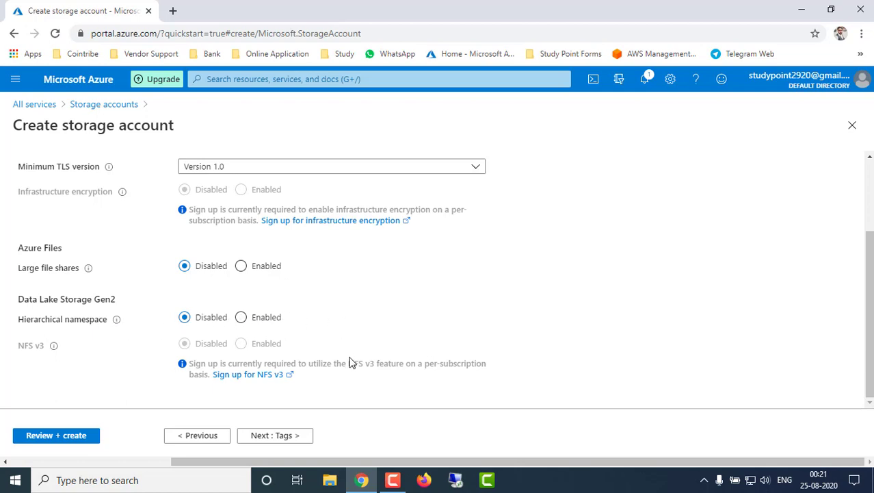
left_click(266, 439)
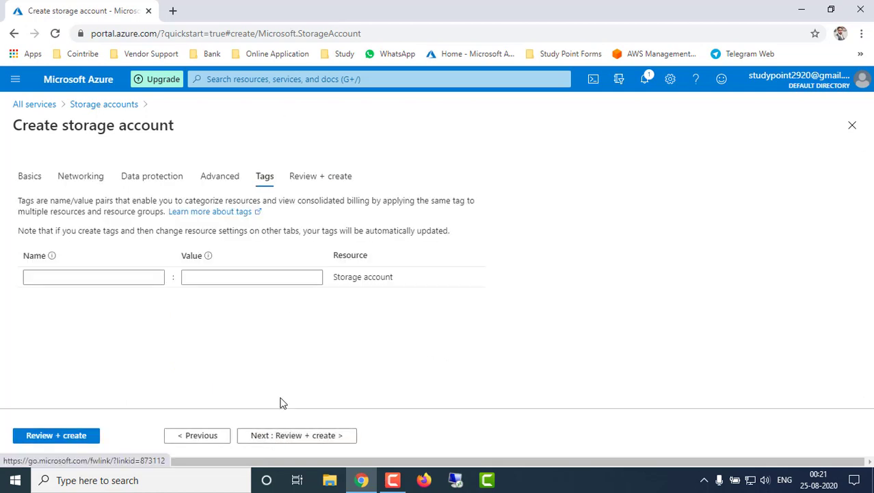
left_click(291, 435)
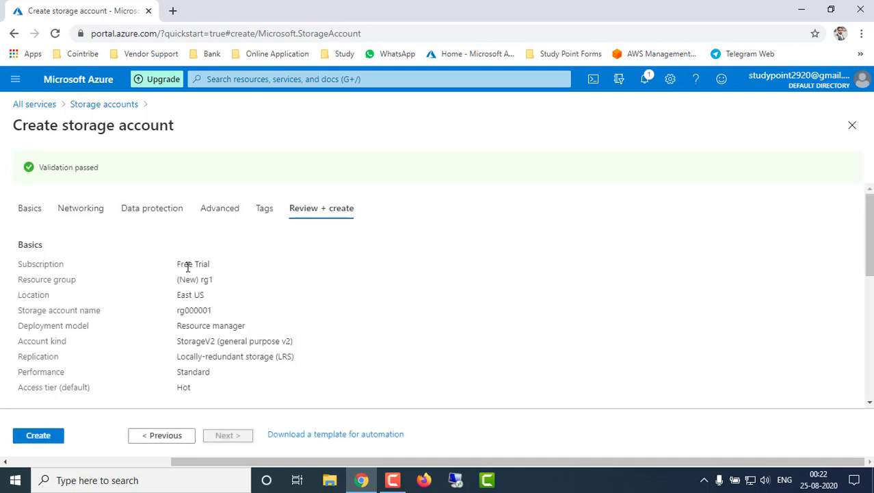
Step: Examine the configuration summary, including the account name, account kind, replication, networking, data protection and advanced settings
scroll(187, 267, "down", 3)
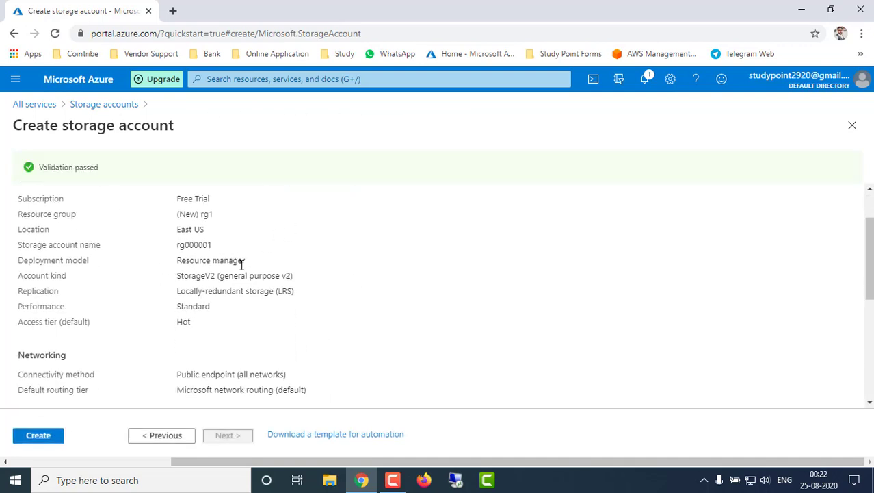
scroll(241, 266, "down", 2)
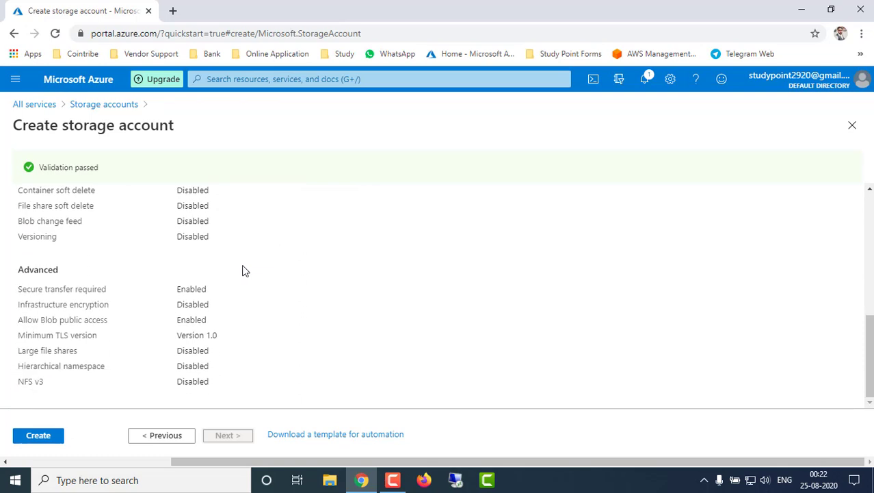
scroll(242, 269, "up", 5)
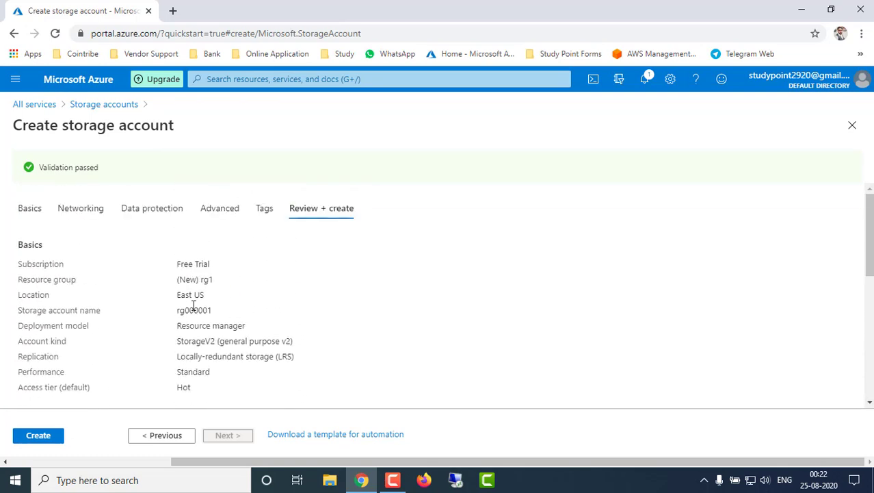
left_click_drag(175, 298, 207, 311)
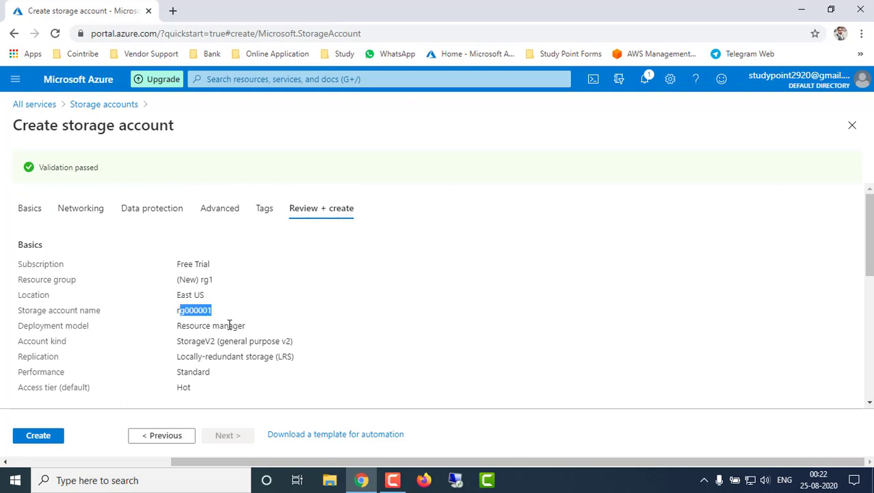
scroll(226, 327, "down", 1)
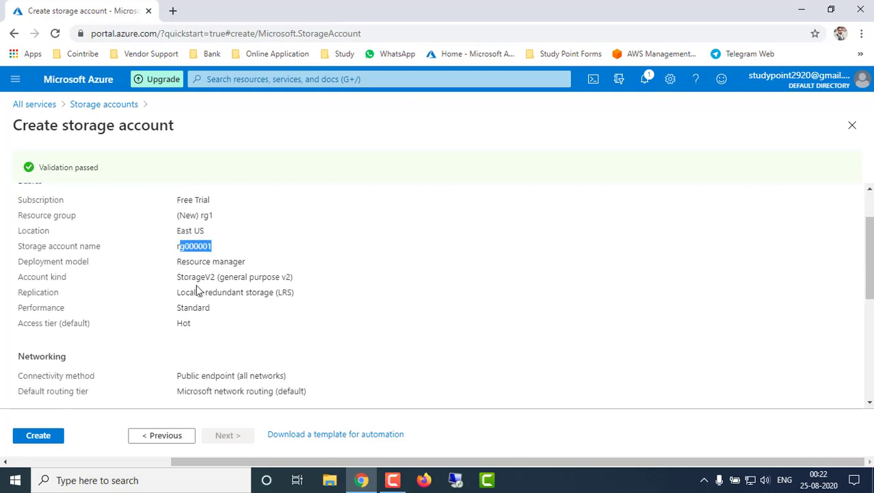
left_click_drag(178, 277, 289, 277)
left_click_drag(194, 292, 280, 292)
scroll(279, 294, "down", 1)
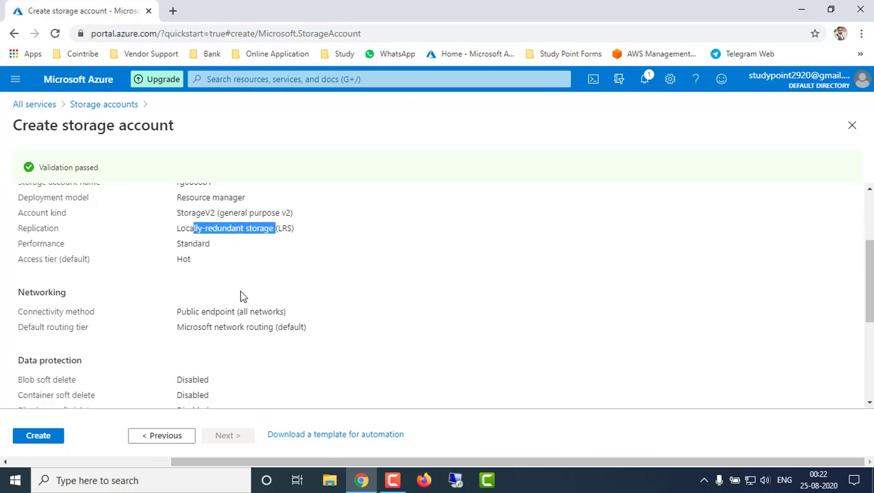
scroll(238, 295, "down", 3)
scroll(235, 296, "down", 1)
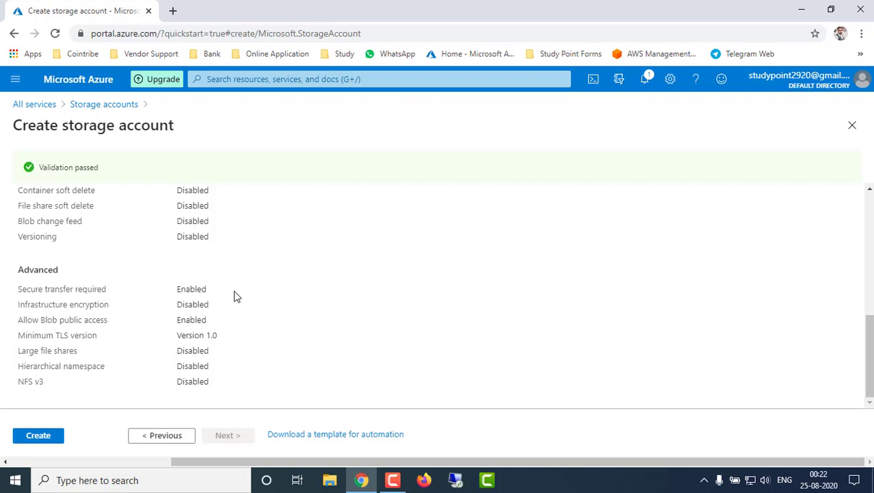
Step: Create the storage account and open the deployed resource
left_click(39, 435)
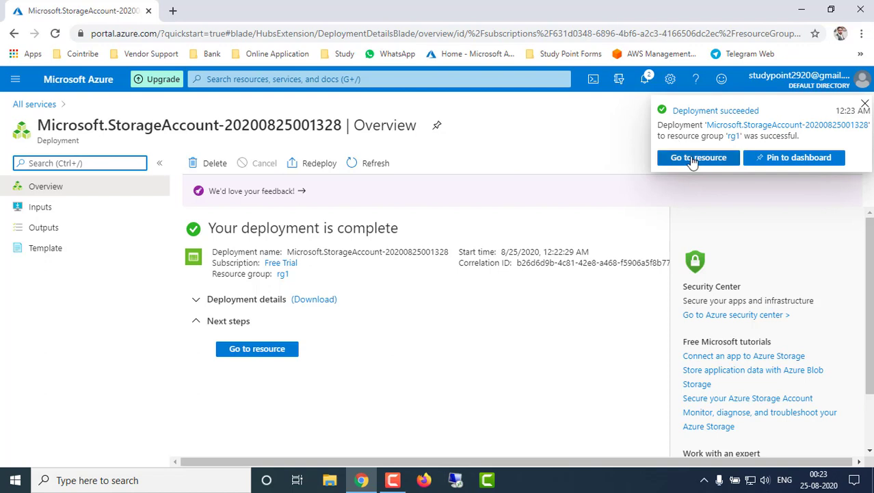
left_click(695, 158)
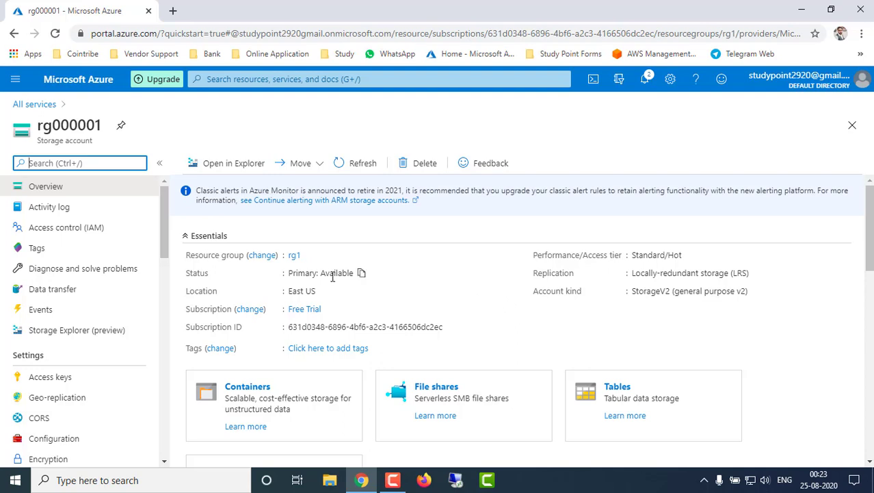
Step: Look over the storage account's overview and service list, its activity log, and its access control (IAM) page
scroll(57, 227, "down", 2)
scroll(96, 274, "down", 2)
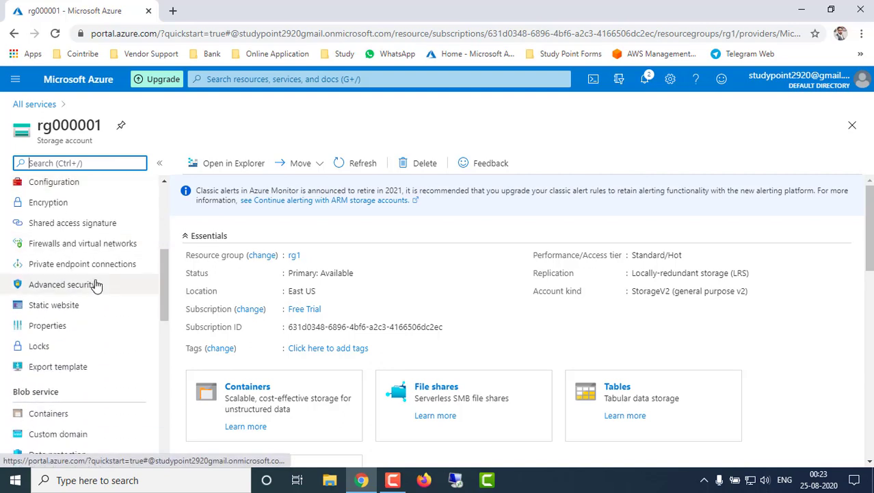
scroll(93, 285, "up", 4)
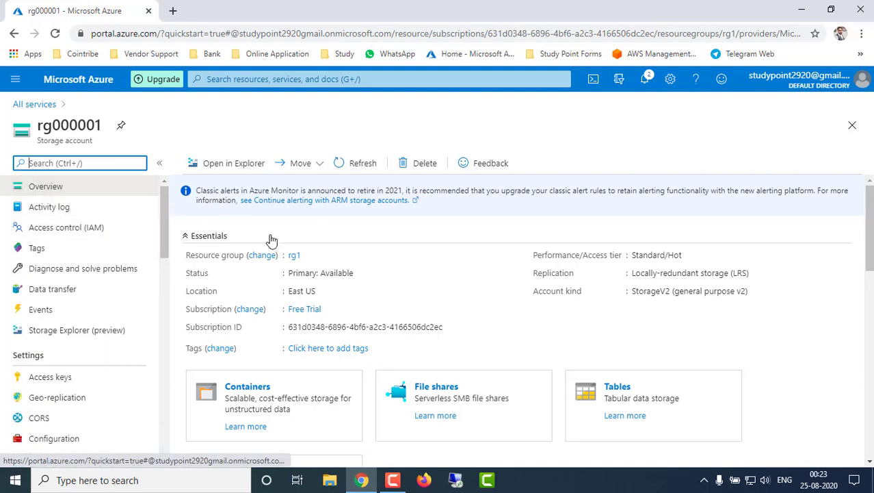
scroll(452, 264, "down", 2)
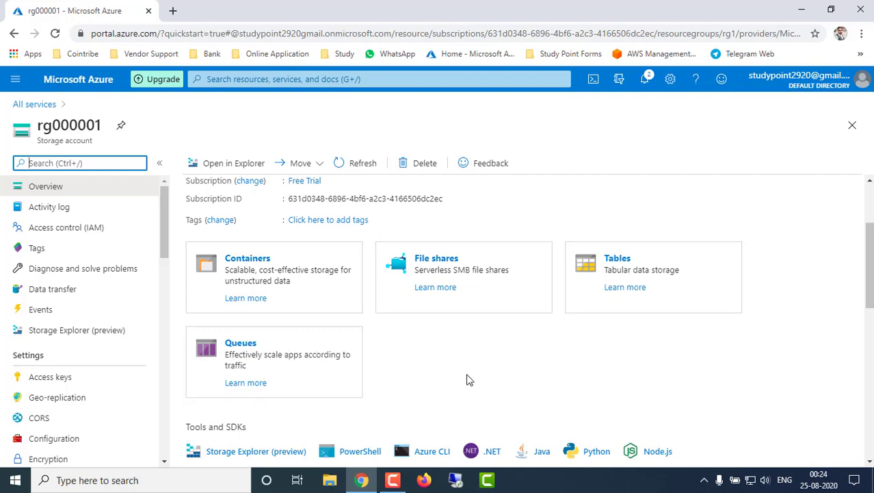
scroll(470, 380, "down", 3)
left_click(65, 210)
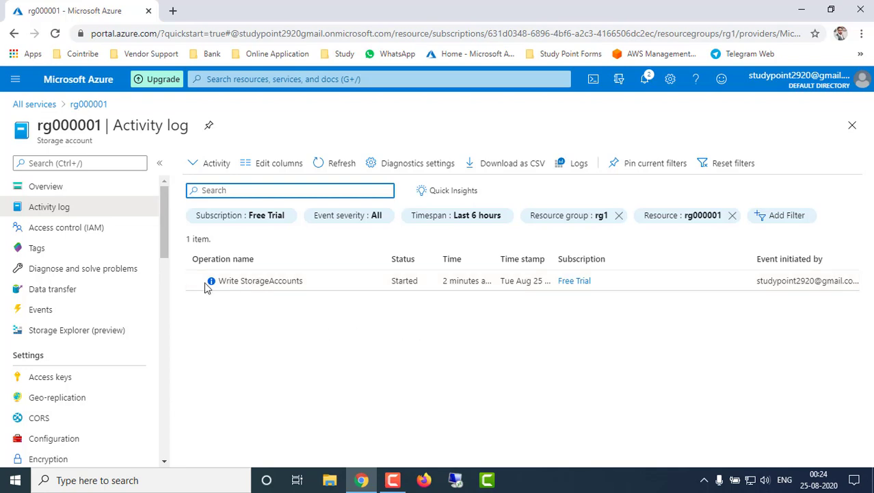
left_click(111, 231)
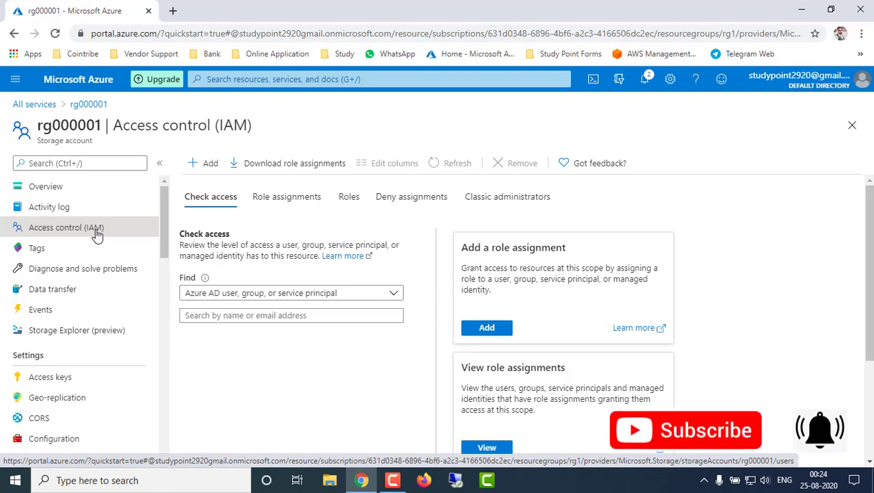
Step: View the storage account's Tags page and its Storage Explorer (preview) with the blob, file share, queue and table groups
left_click(83, 250)
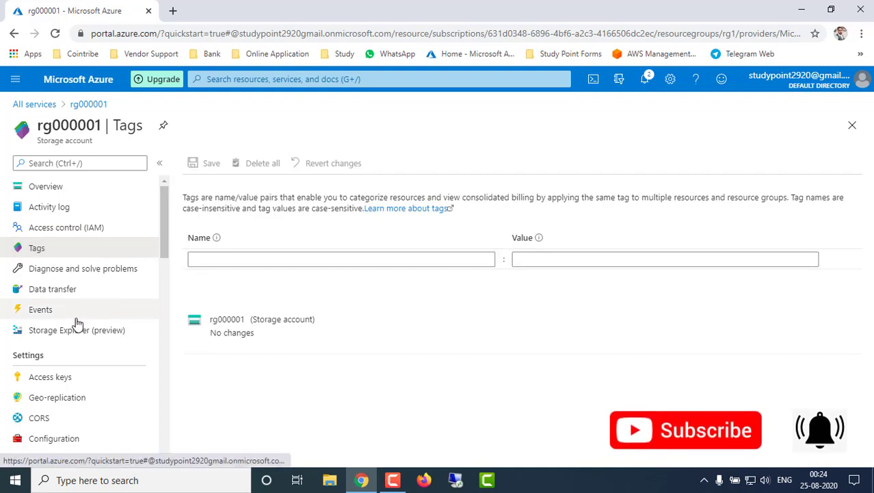
scroll(86, 311, "down", 2)
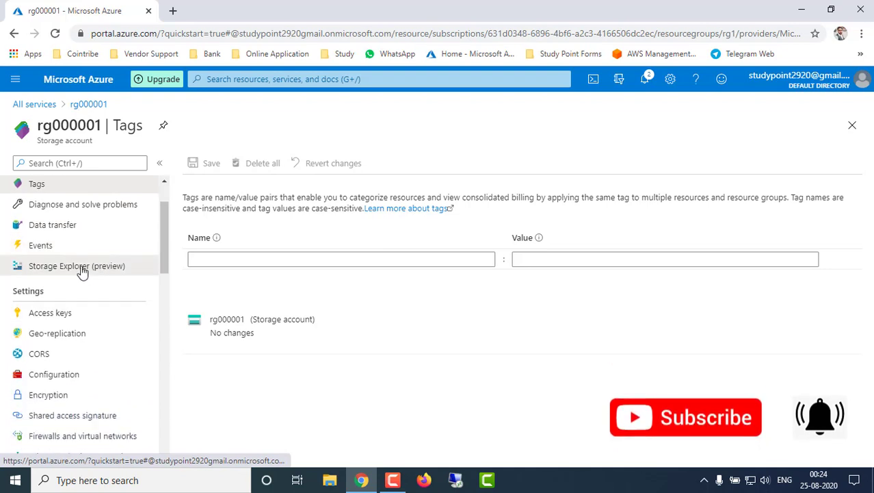
left_click(80, 267)
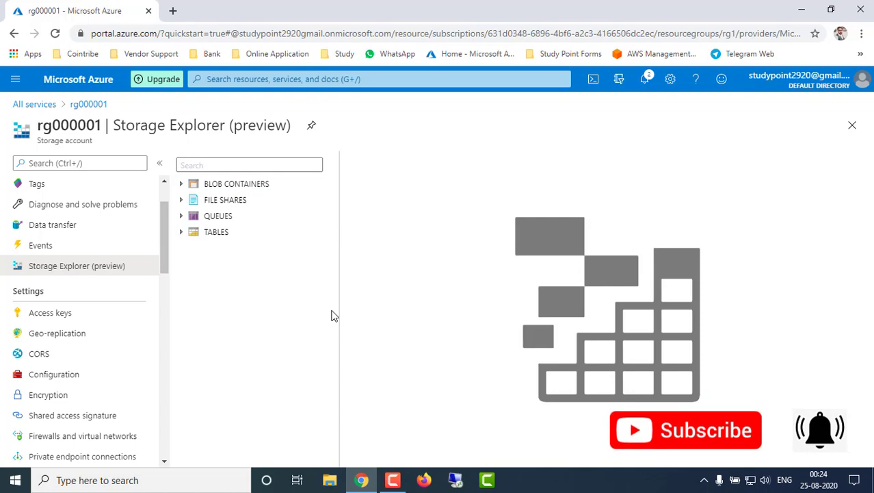
Step: Examine the storage account's access keys page, including both keys and their connection strings
left_click(127, 315)
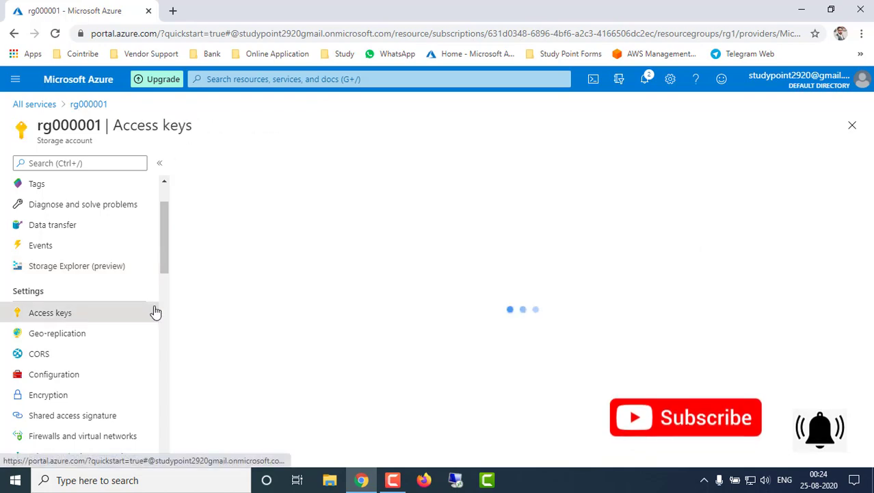
scroll(324, 316, "down", 2)
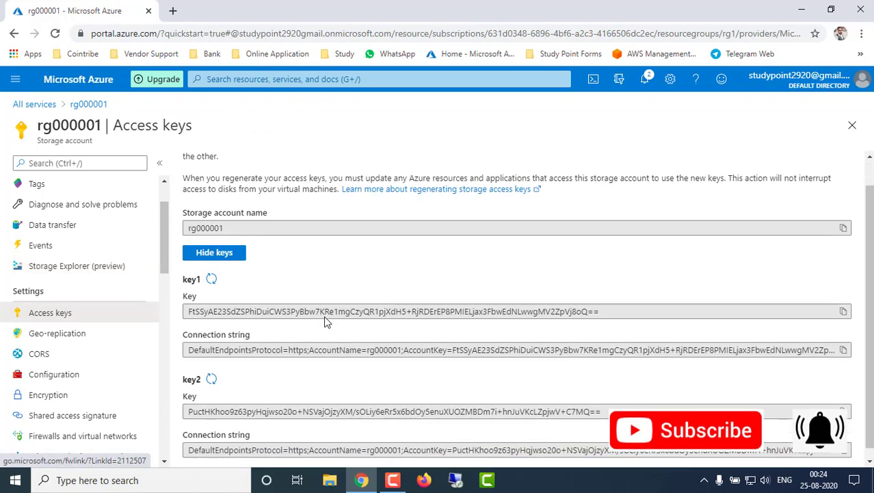
scroll(324, 316, "up", 1)
scroll(111, 288, "up", 2)
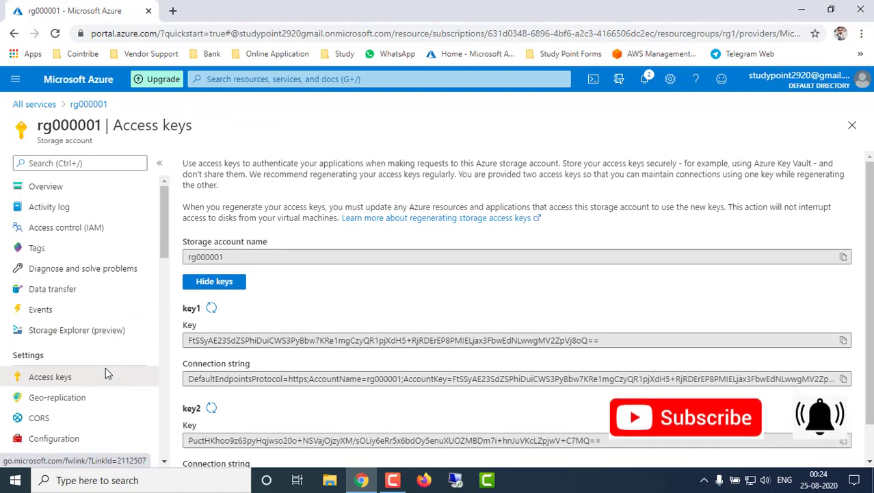
Step: Check the geo-replication page, look through the remaining settings, service and monitoring entries, and return to the storage account overview
left_click(75, 398)
scroll(90, 291, "down", 3)
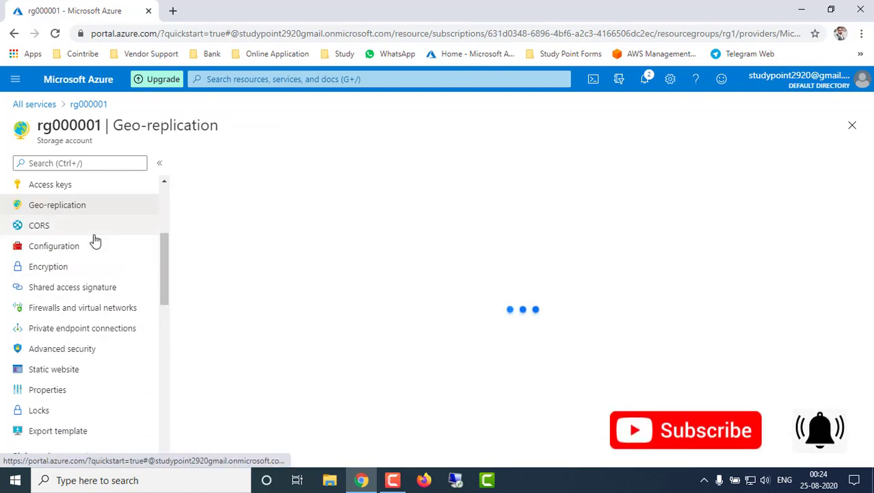
scroll(90, 308, "down", 10)
scroll(89, 327, "up", 3)
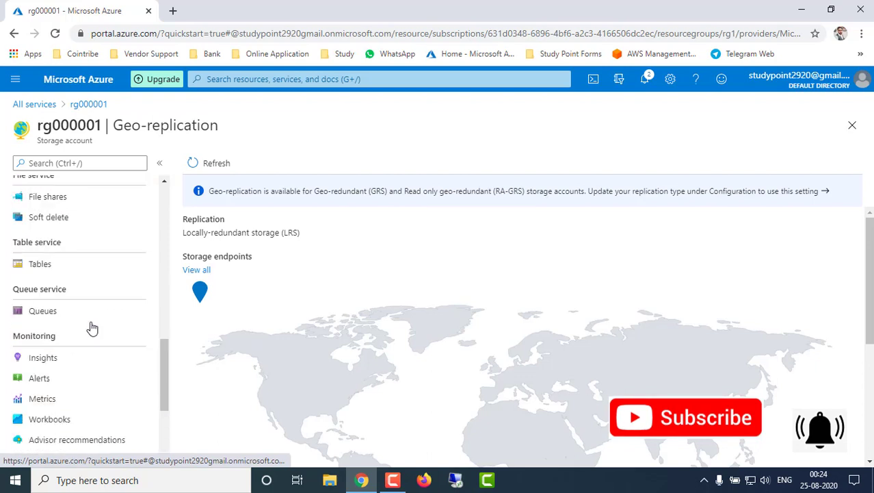
scroll(92, 327, "up", 8)
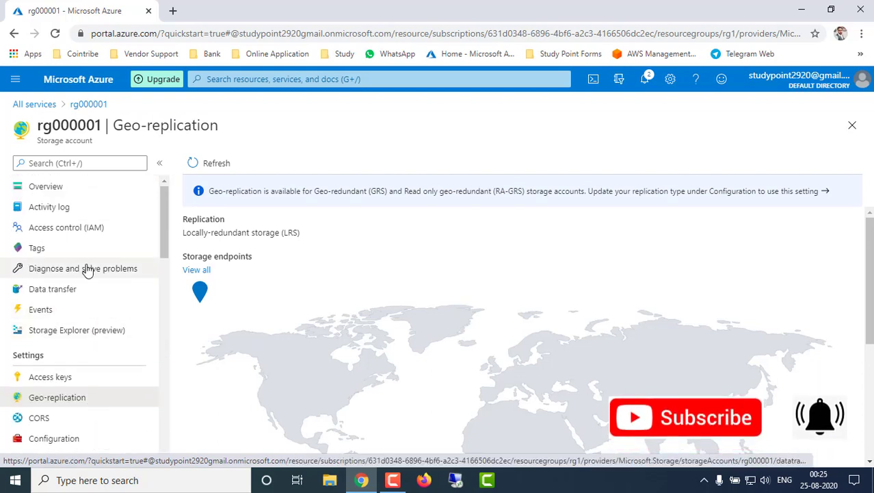
left_click(52, 187)
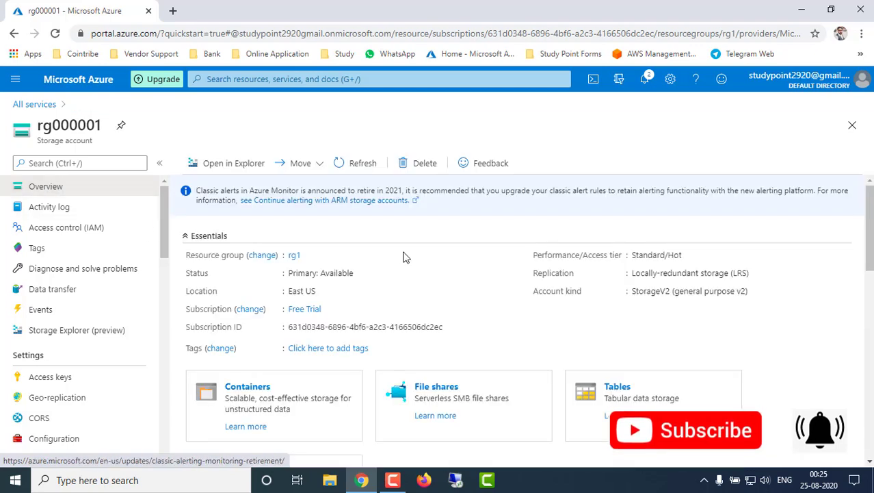